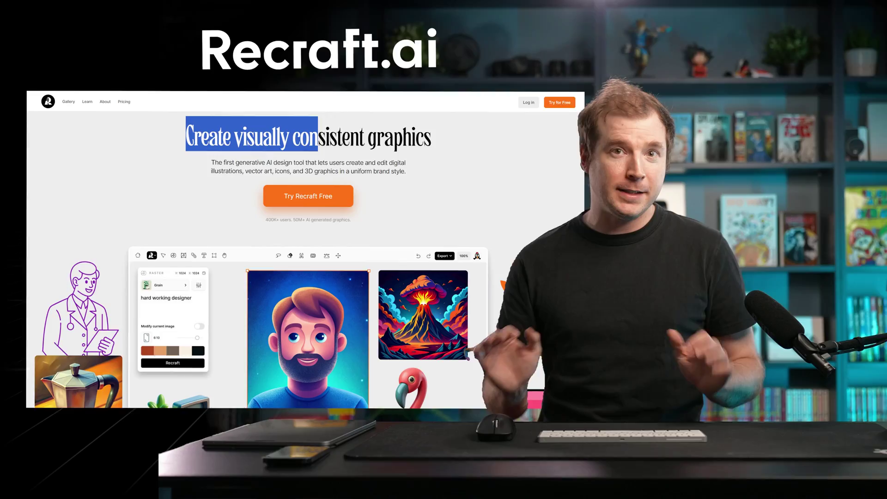
pyautogui.moveTo(318, 139); pyautogui.dragTo(448, 141)
pyautogui.click(448, 141)
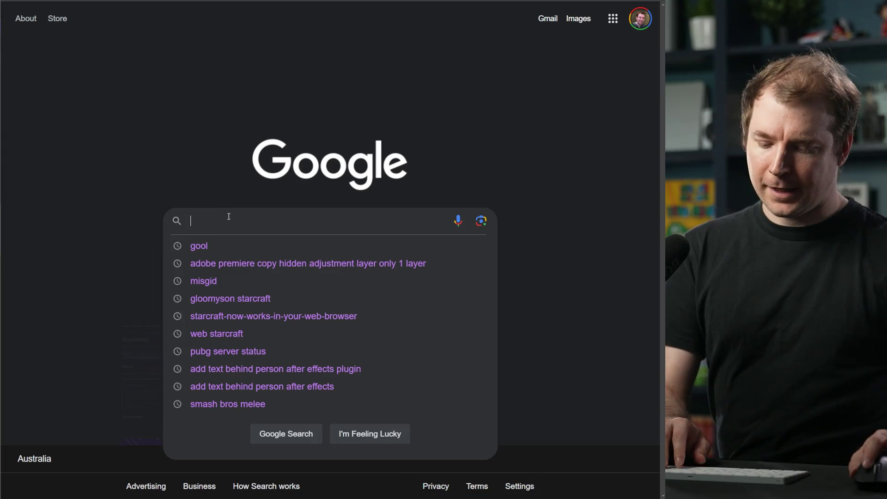
# Search Google for "recraft ai" and open the free Recraft web app from its website
pyautogui.write('recraft ai')
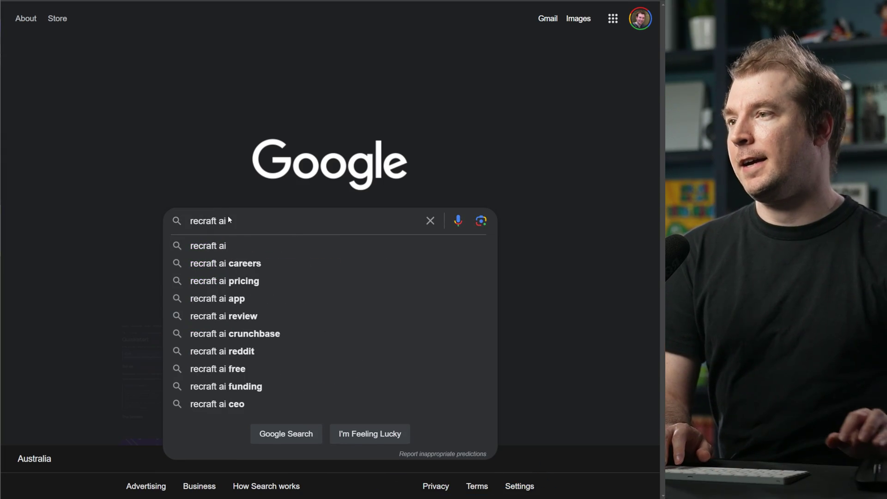
pyautogui.press('Return')
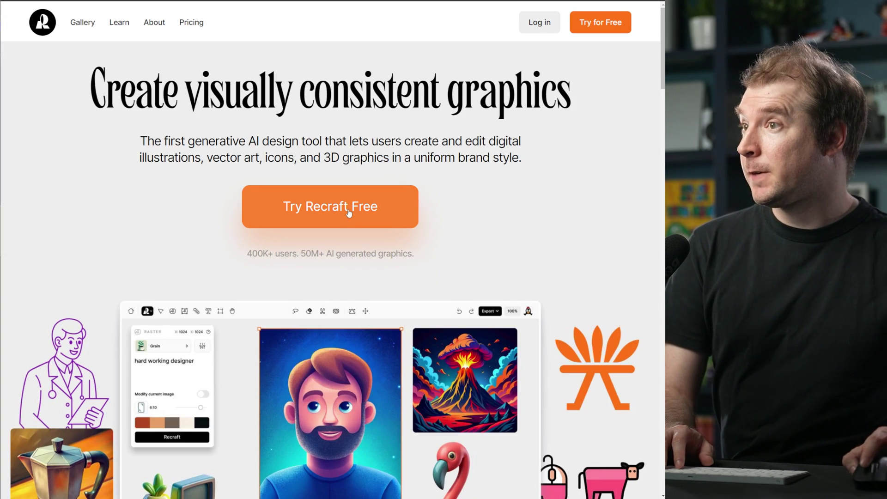
pyautogui.click(304, 222)
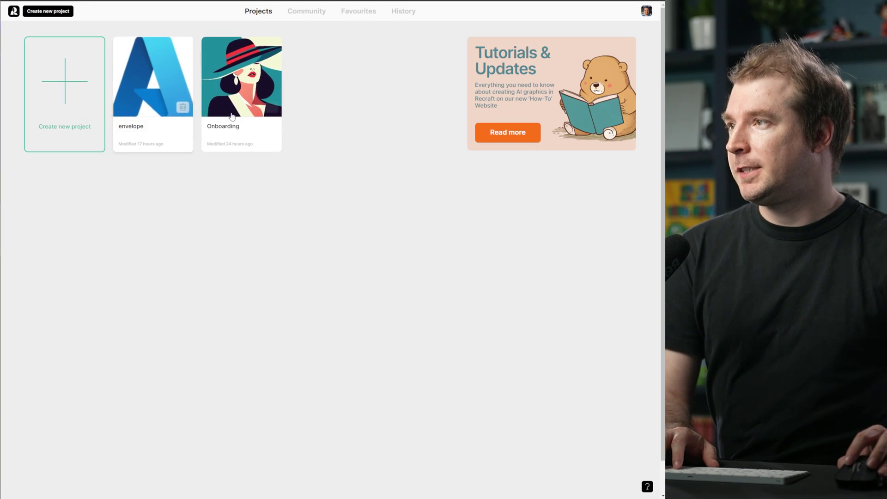
# In a new project, generate a raster image from the prompt HAMBURGER in the Plastic 3D style
pyautogui.hotkey('ctrl', '+')
pyautogui.hotkey('ctrl', '+')
pyautogui.hotkey('ctrl', '+')
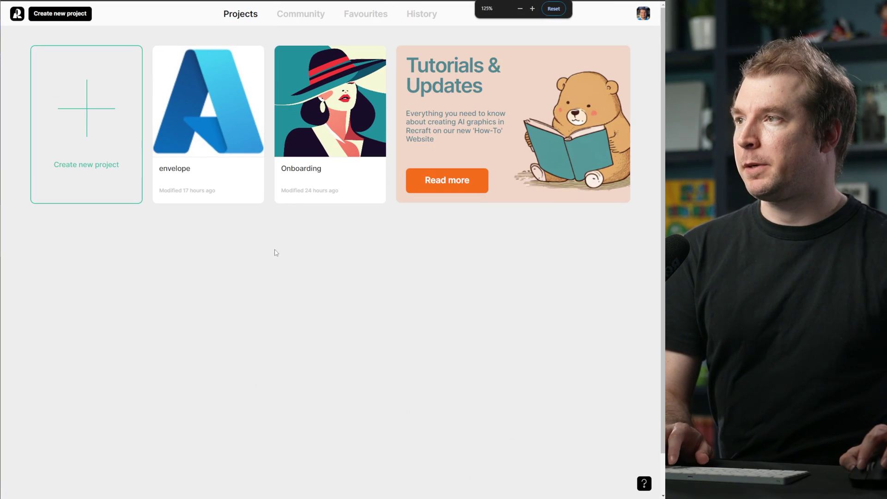
pyautogui.hotkey('ctrl', '-')
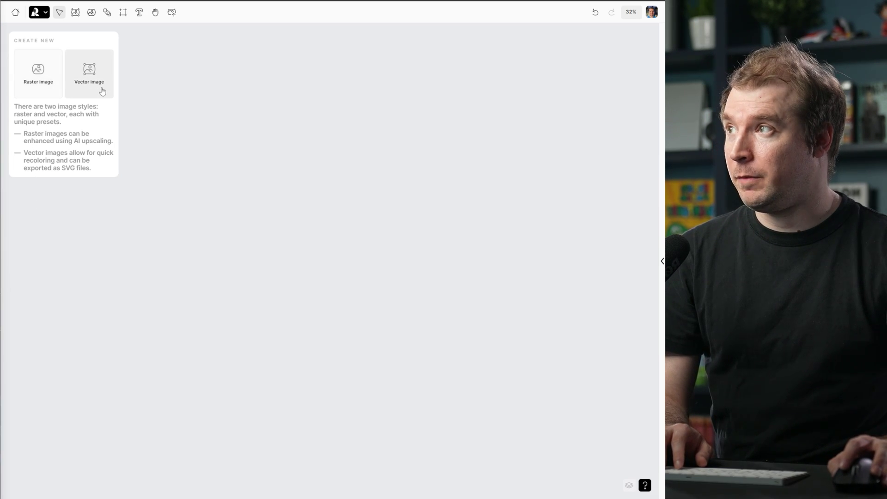
pyautogui.click(37, 98)
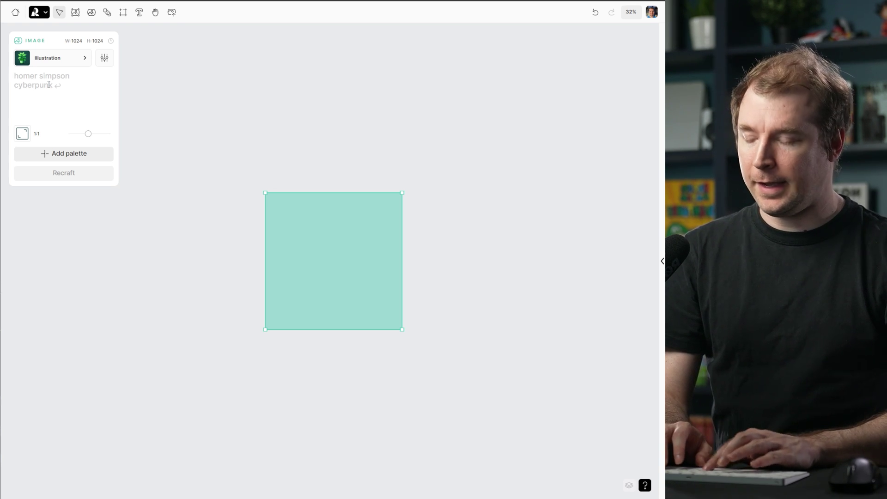
pyautogui.write('HAMBURGER')
pyautogui.click(85, 57)
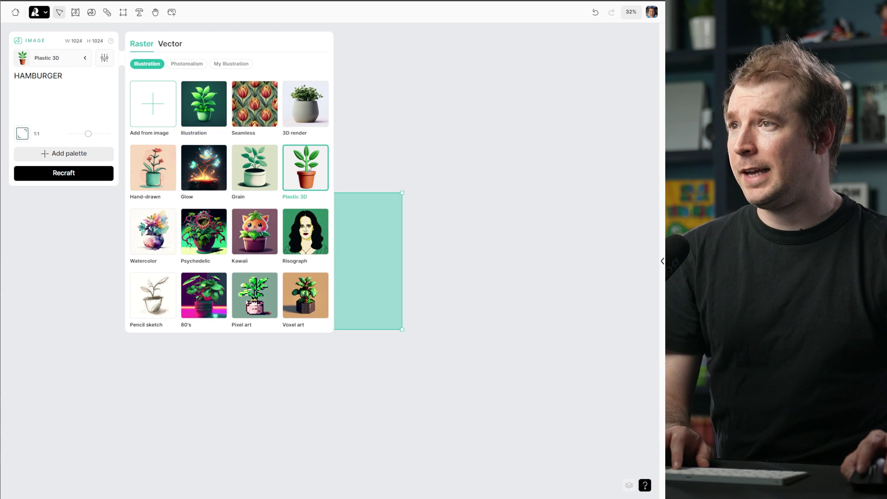
pyautogui.click(71, 176)
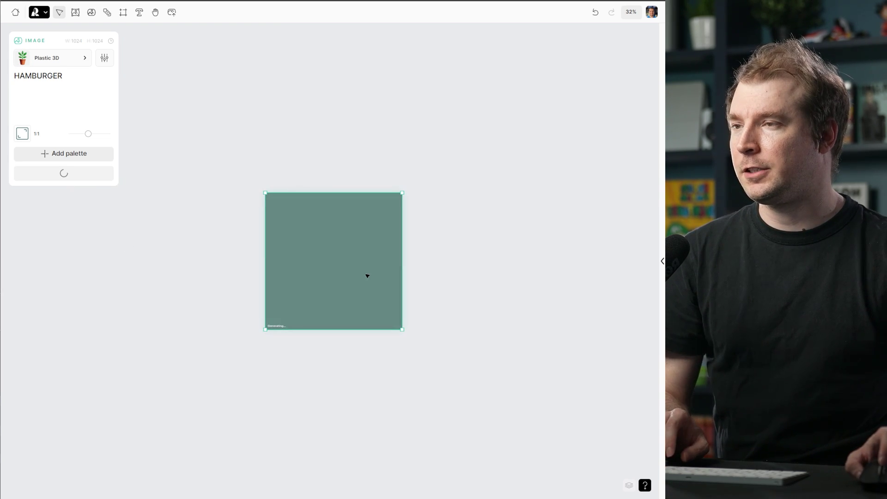
# Generate a vector image from the prompt HAMBURGER in the Vector art style beside the raster image
pyautogui.click(457, 291)
pyautogui.moveTo(458, 291); pyautogui.dragTo(405, 264)
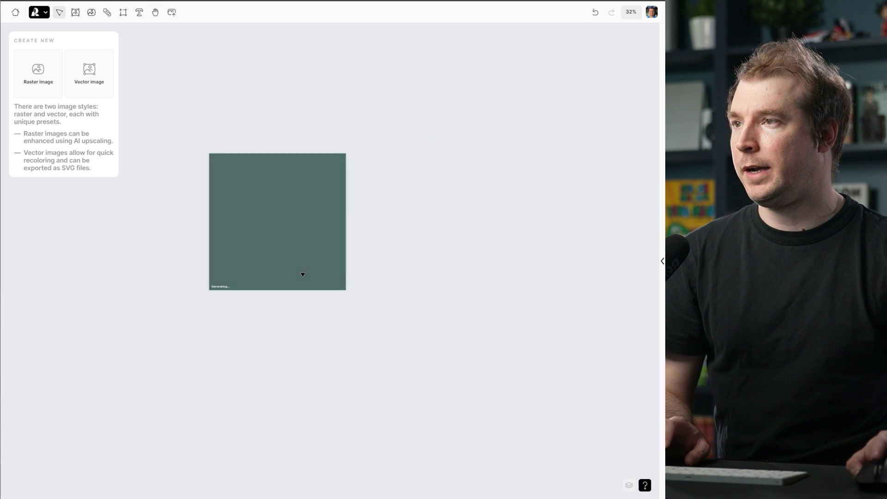
pyautogui.scroll(-3, 303, 275)
pyautogui.scroll(4, 300, 277)
pyautogui.scroll(-3, 296, 279)
pyautogui.scroll(-5, 289, 265)
pyautogui.scroll(7, 289, 266)
pyautogui.scroll(-3, 290, 267)
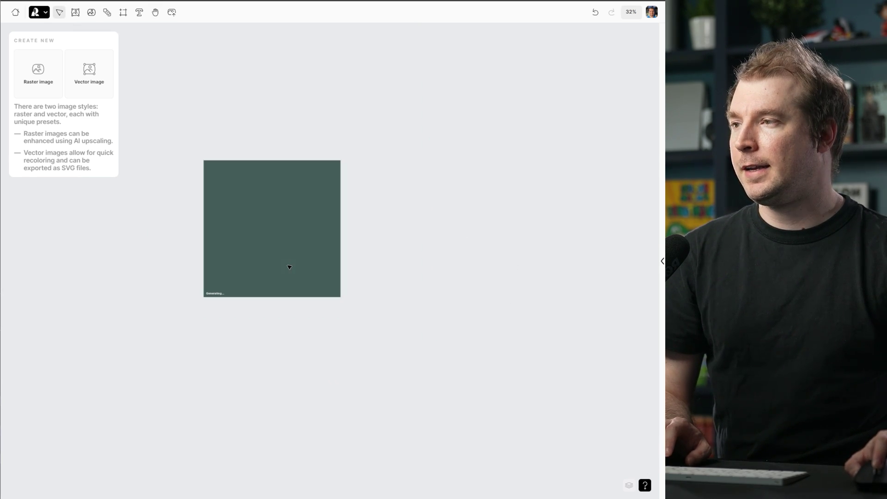
pyautogui.click(89, 72)
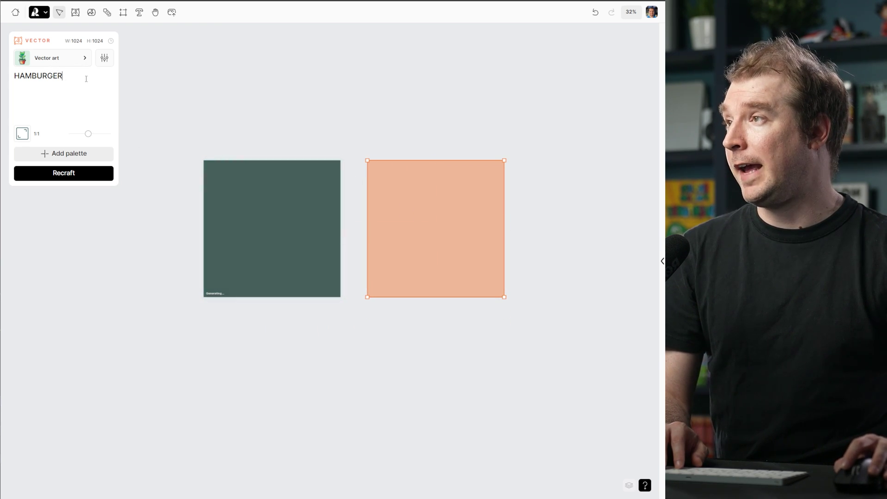
pyautogui.click(66, 59)
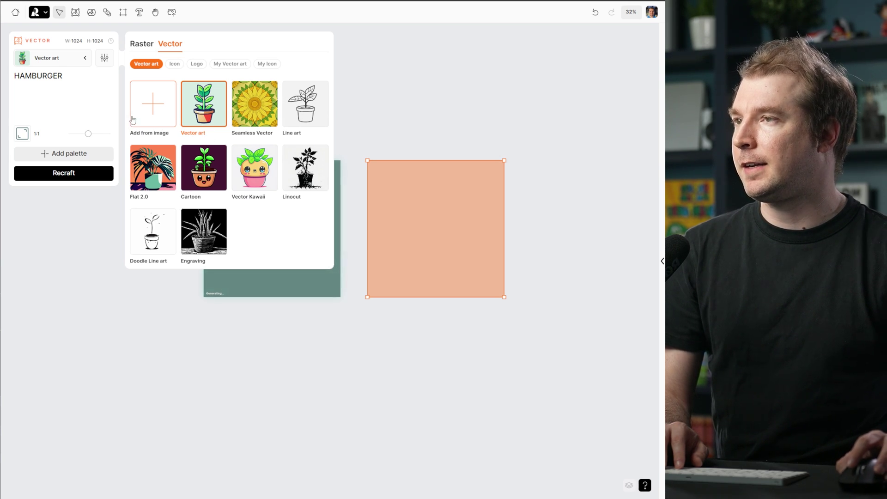
pyautogui.click(71, 173)
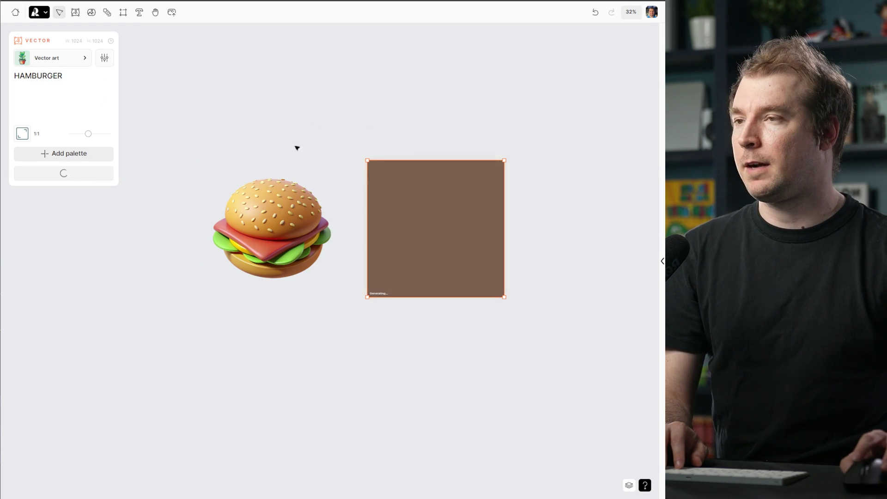
# Compare the two generated variants of the 3D raster hamburger up close
pyautogui.click(310, 232)
pyautogui.scroll(1, 310, 233)
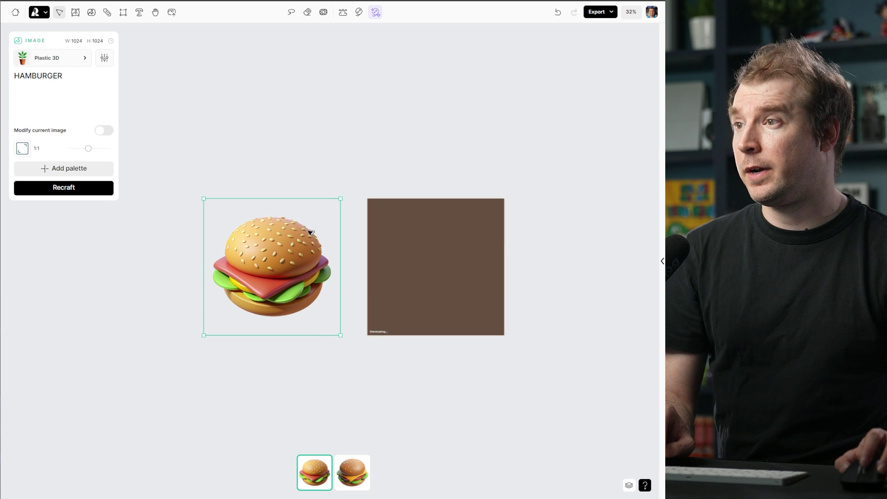
pyautogui.scroll(3, 337, 288)
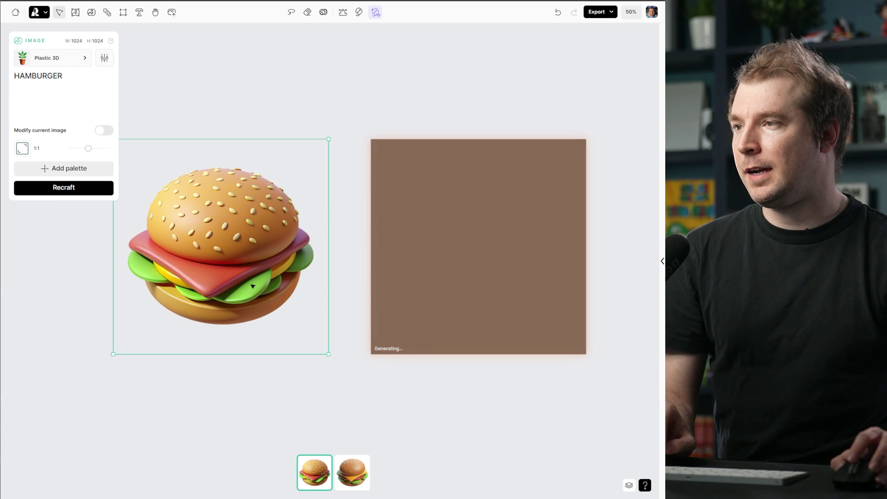
pyautogui.click(257, 91)
pyautogui.click(220, 201)
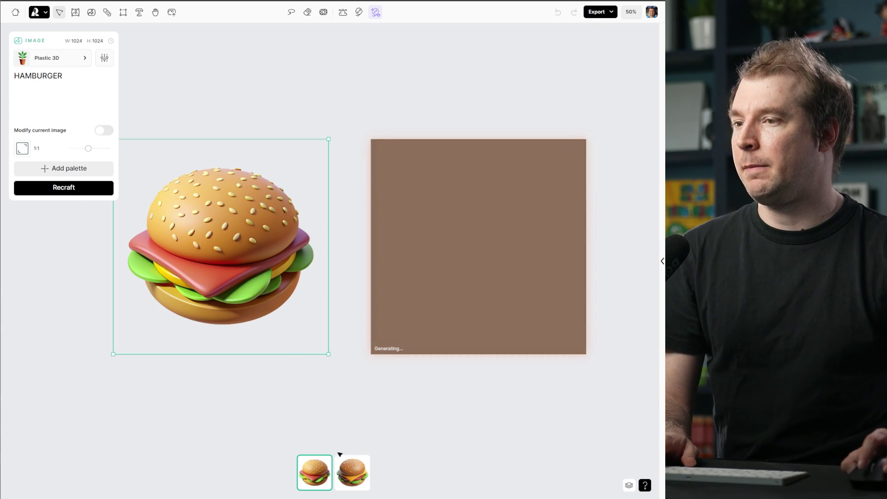
pyautogui.click(354, 481)
pyautogui.click(314, 473)
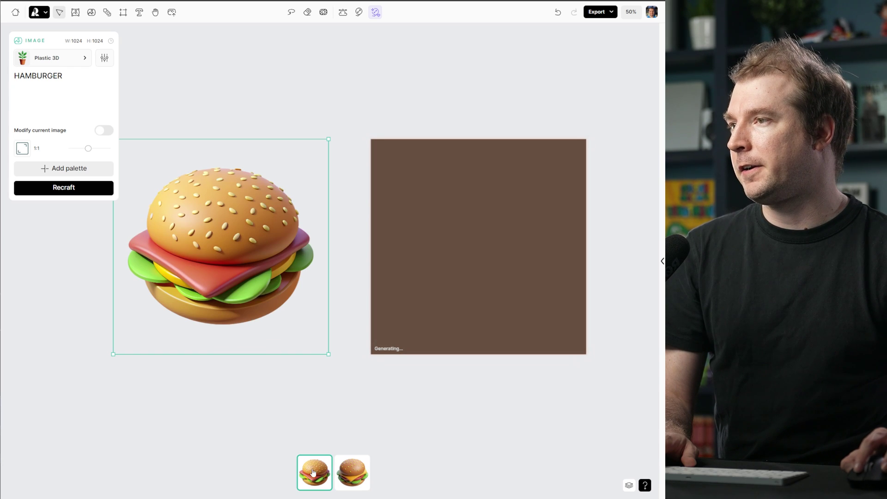
pyautogui.click(339, 472)
pyautogui.click(324, 471)
pyautogui.click(356, 397)
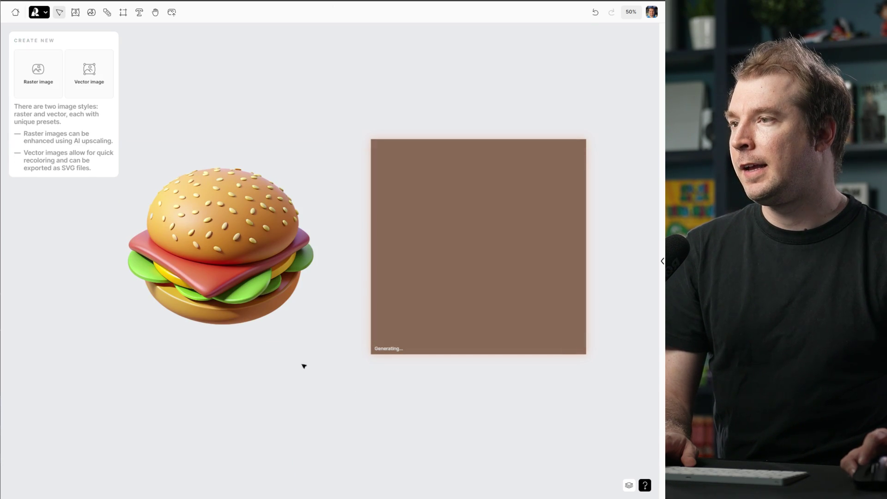
# Check which export formats are offered for the raster hamburger without exporting it
pyautogui.click(273, 292)
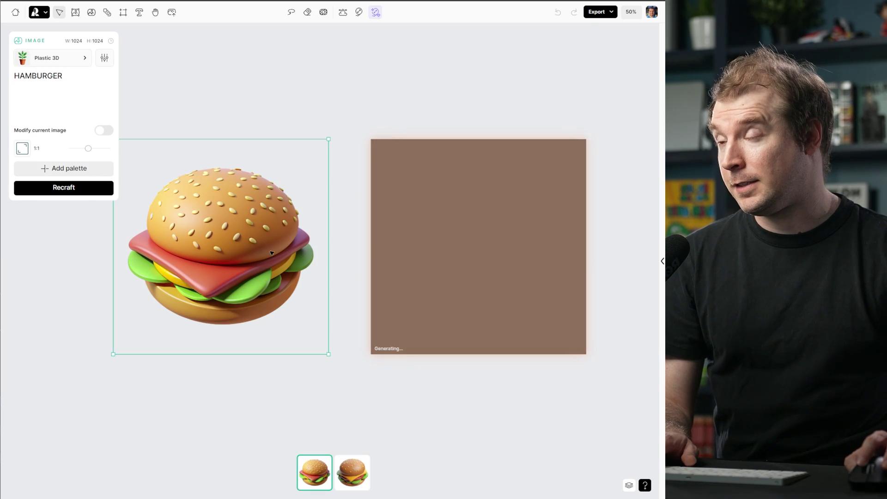
pyautogui.rightClick(266, 314)
pyautogui.moveTo(318, 430)
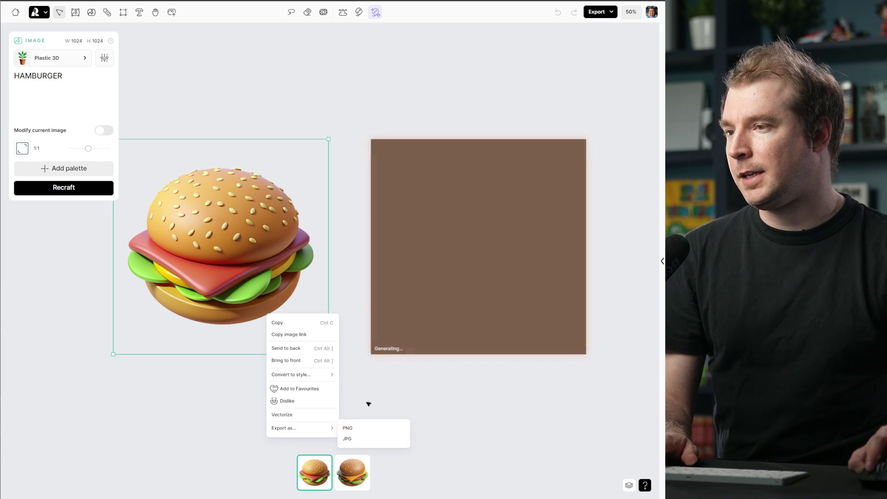
pyautogui.click(369, 403)
pyautogui.click(296, 258)
# Choose the second variant of the vector hamburger and export it as SVG
pyautogui.click(438, 217)
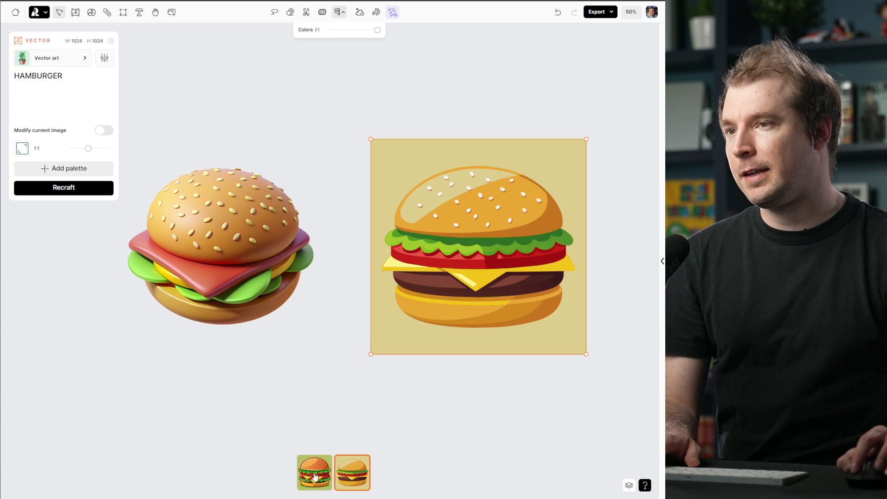
pyautogui.click(350, 478)
pyautogui.rightClick(390, 321)
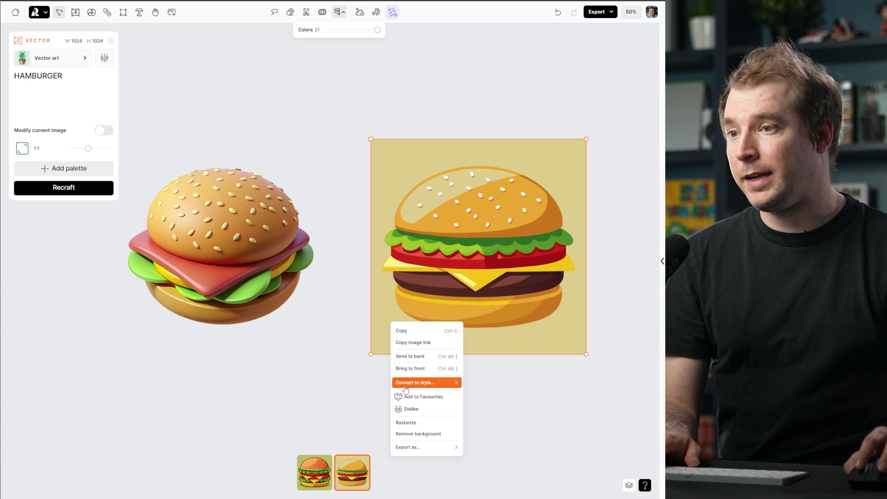
pyautogui.moveTo(427, 447)
pyautogui.click(481, 469)
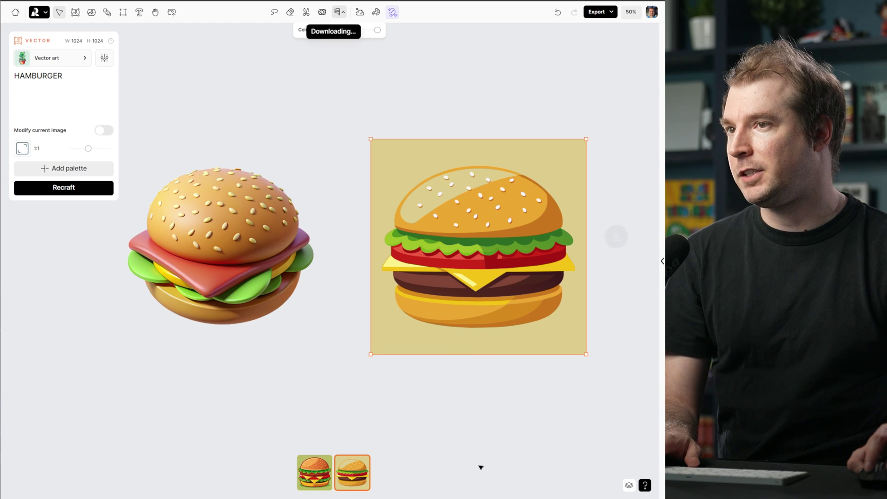
# Open the downloaded hamburger.svg in the browser and inspect its sharpness at different zoom levels
pyautogui.moveTo(538, 12); pyautogui.dragTo(249, 21)
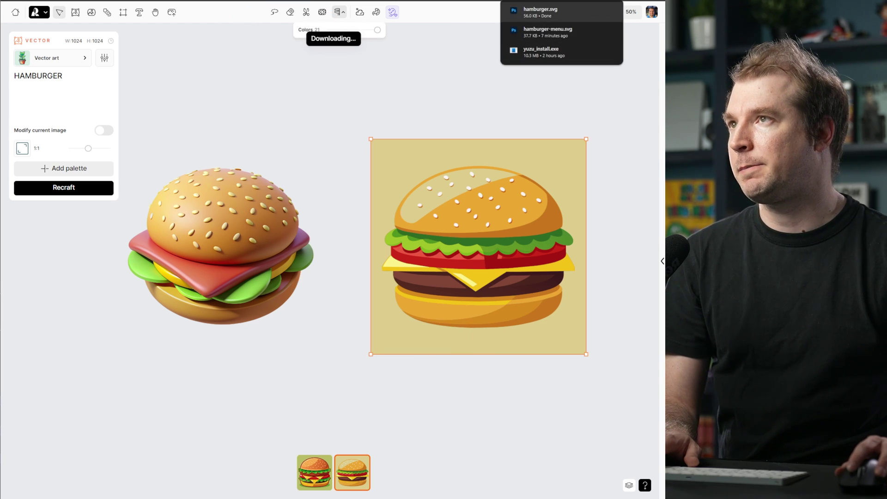
pyautogui.keyDown('ctrl'); pyautogui.scroll(3, 261, 206); pyautogui.keyUp('ctrl')
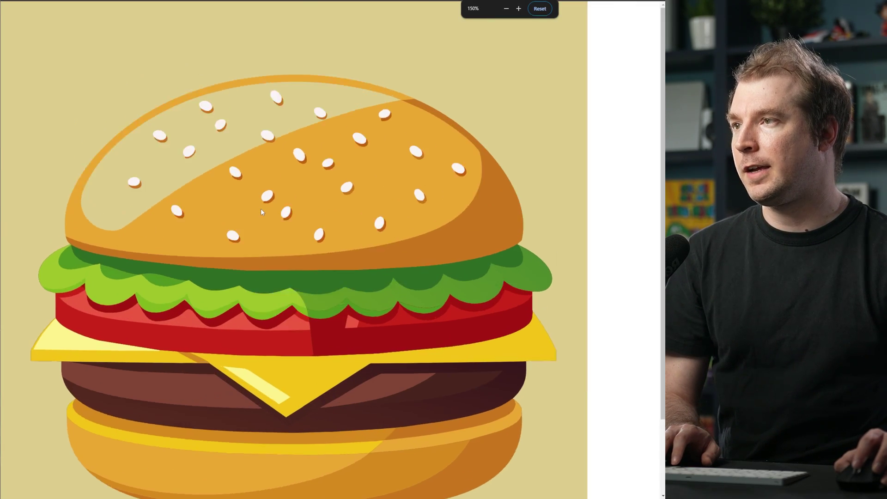
pyautogui.scroll(2, 260, 209)
pyautogui.scroll(-6, 263, 207)
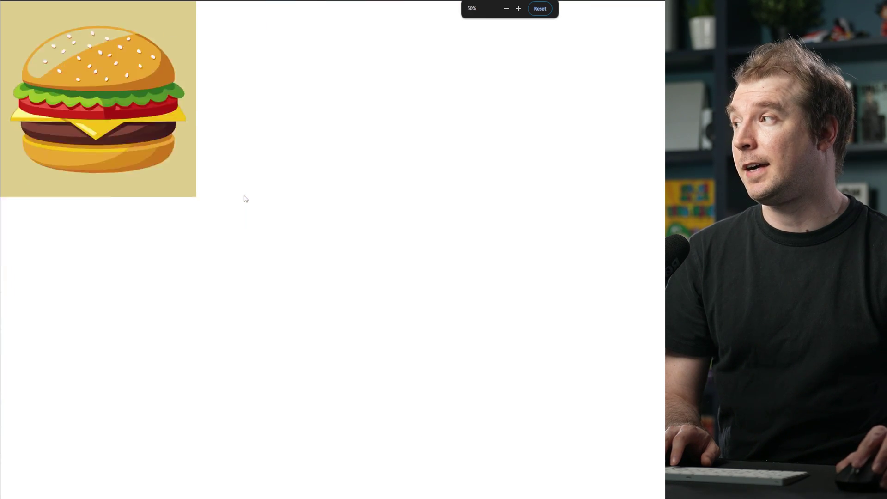
pyautogui.scroll(5, 245, 199)
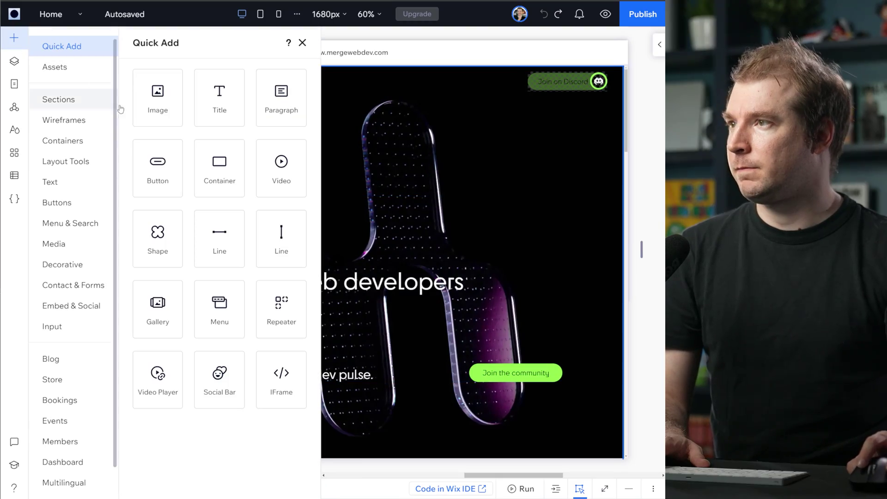
# In the Wix editor, add a vector art element to the Home page and replace it with the uploaded hamburger.svg
pyautogui.moveTo(159, 242); pyautogui.dragTo(414, 134)
pyautogui.click(446, 85)
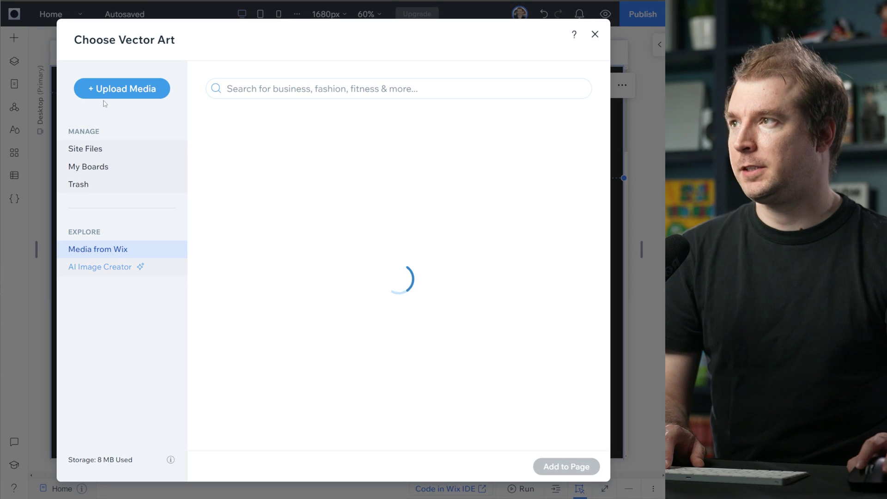
pyautogui.click(141, 89)
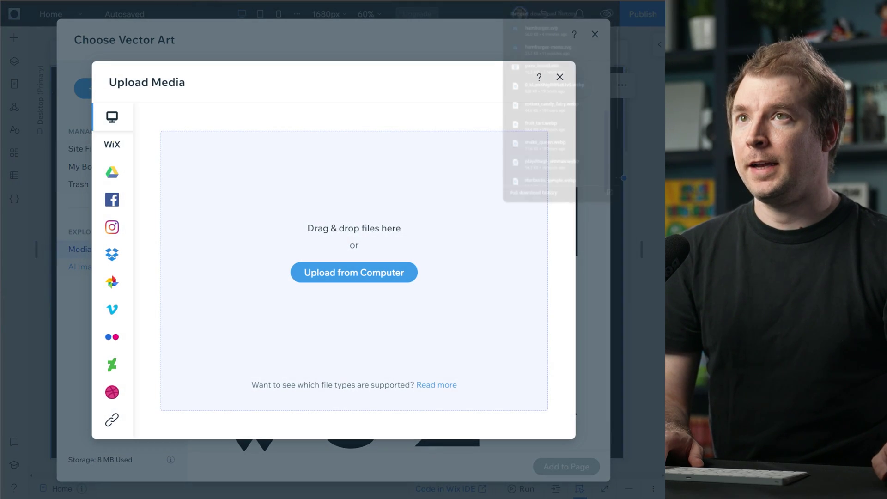
pyautogui.hotkey('ctrl', 'j')
pyautogui.moveTo(541, 26); pyautogui.dragTo(350, 223)
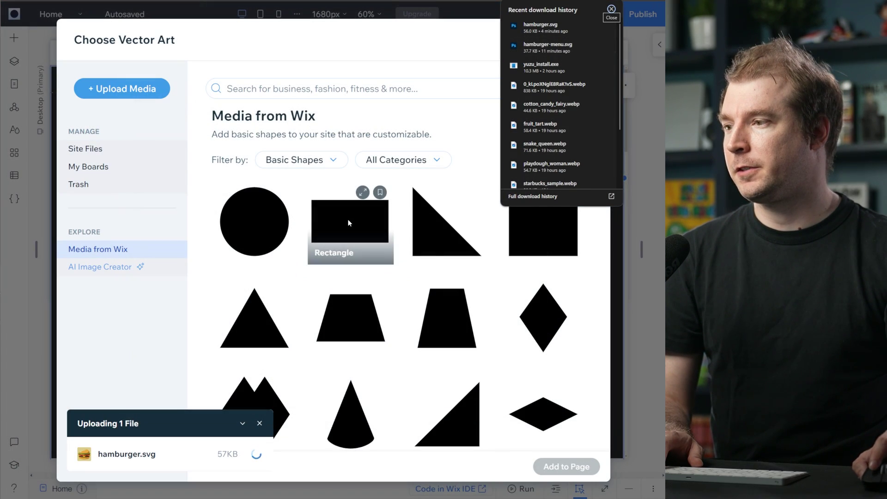
pyautogui.doubleClick(268, 190)
# Try different sizes for the hamburger vector art on the page, and delete it
pyautogui.moveTo(401, 240); pyautogui.dragTo(590, 424)
pyautogui.hotkey('ctrl', 'z')
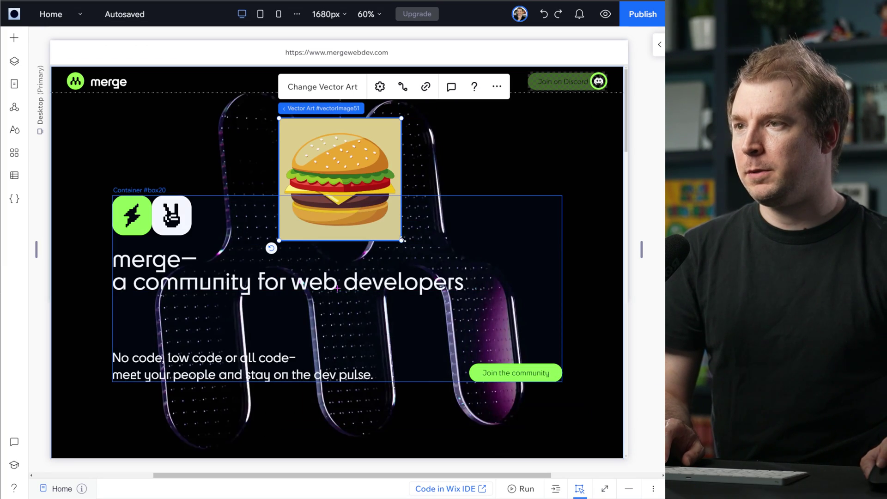
pyautogui.moveTo(386, 227); pyautogui.dragTo(249, 148)
pyautogui.press('Delete')
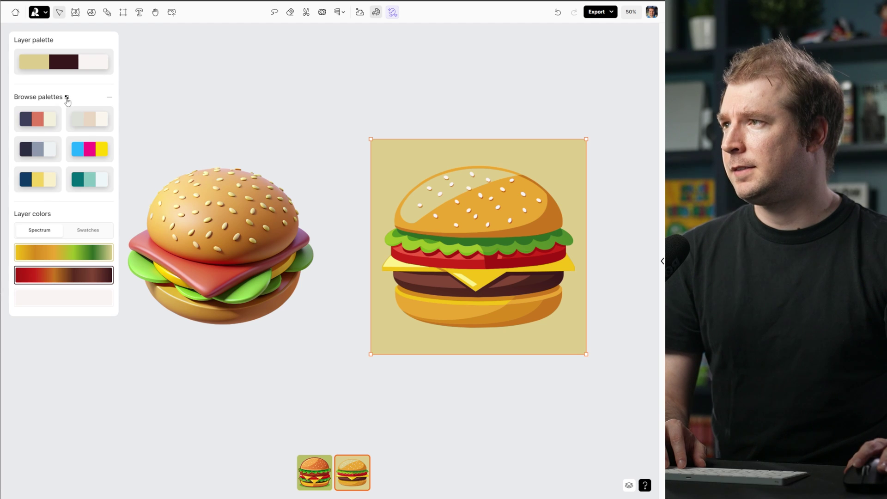
# Back in Recraft, lower the opacity of the vector hamburger's beige background colour DDCD8D to 18
pyautogui.click(87, 231)
pyautogui.click(20, 250)
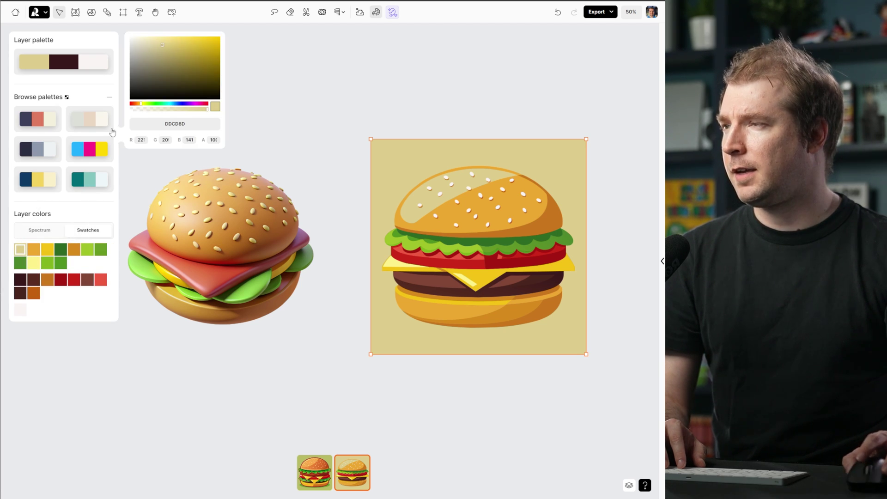
pyautogui.moveTo(181, 110); pyautogui.dragTo(143, 112)
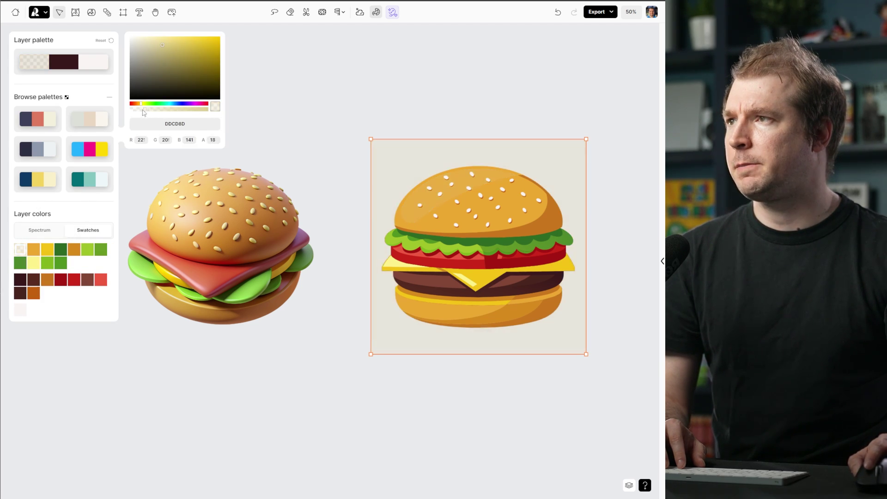
# Export the vector hamburger as an SVG file
pyautogui.click(332, 85)
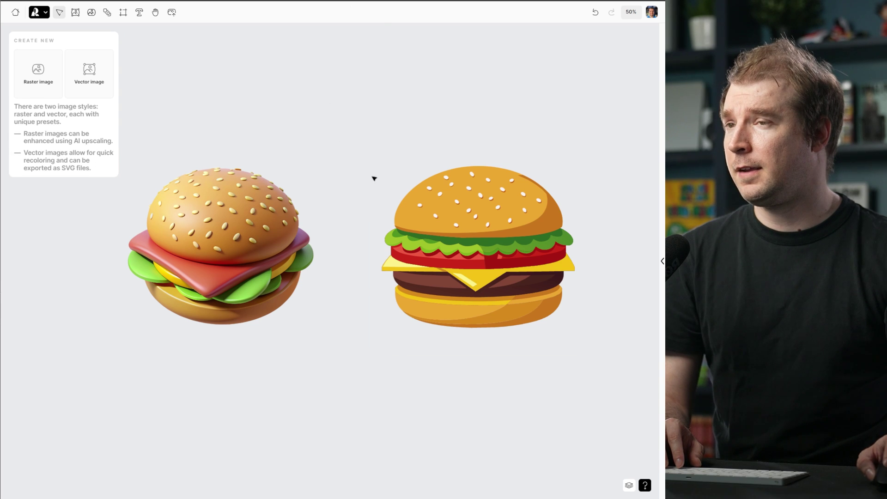
pyautogui.click(438, 203)
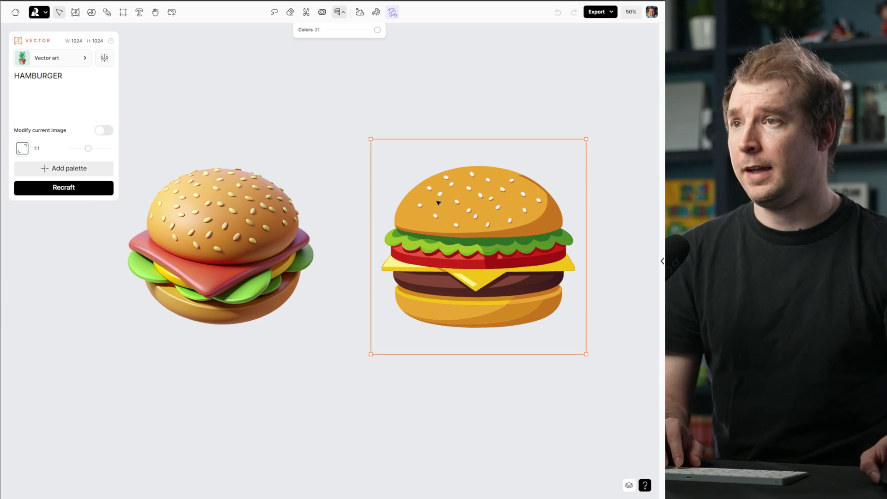
pyautogui.rightClick(399, 166)
pyautogui.moveTo(443, 290)
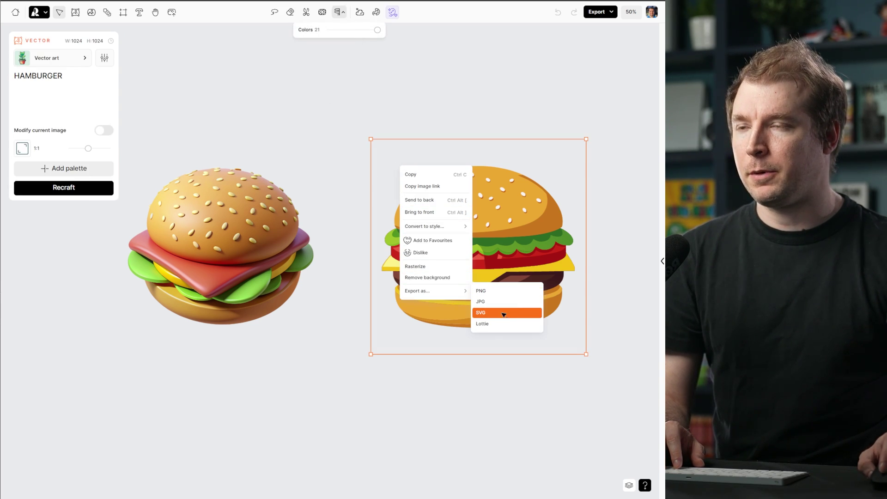
pyautogui.click(504, 314)
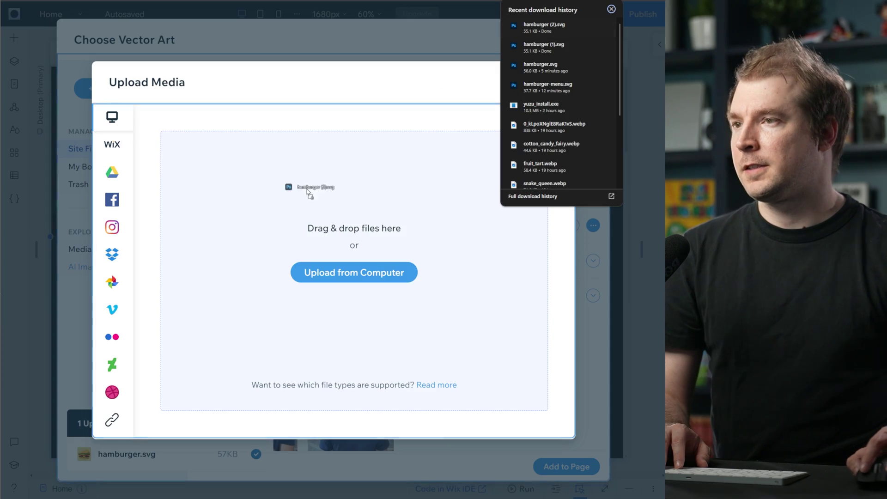
# In the Wix editor, upload hamburger (2).svg to the site files and add it to the Home page as vector art
pyautogui.moveTo(286, 199); pyautogui.dragTo(287, 201)
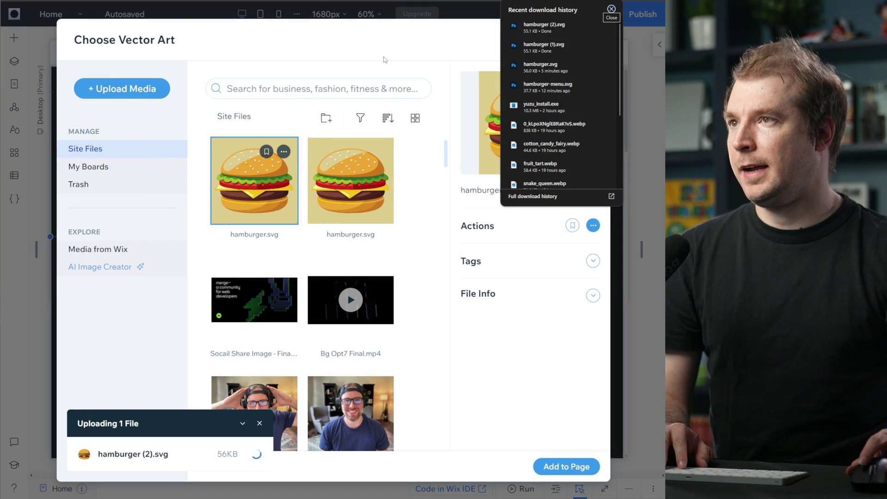
pyautogui.click(569, 468)
pyautogui.moveTo(347, 209); pyautogui.dragTo(367, 192)
# Shrink the hamburger vector art and place it just below the Join on Discord button in the page's upper-right area
pyautogui.moveTo(473, 339); pyautogui.dragTo(372, 236)
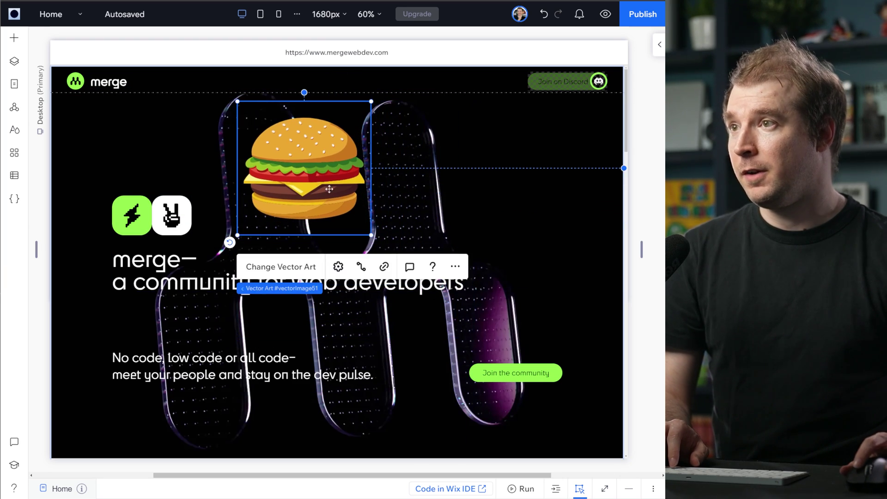
pyautogui.moveTo(329, 188); pyautogui.dragTo(560, 161)
pyautogui.moveTo(469, 209); pyautogui.dragTo(515, 163)
pyautogui.moveTo(563, 134)
pyautogui.mouseDown()
pyautogui.moveTo(560, 114)
pyautogui.moveTo(565, 130)
pyautogui.mouseUp()
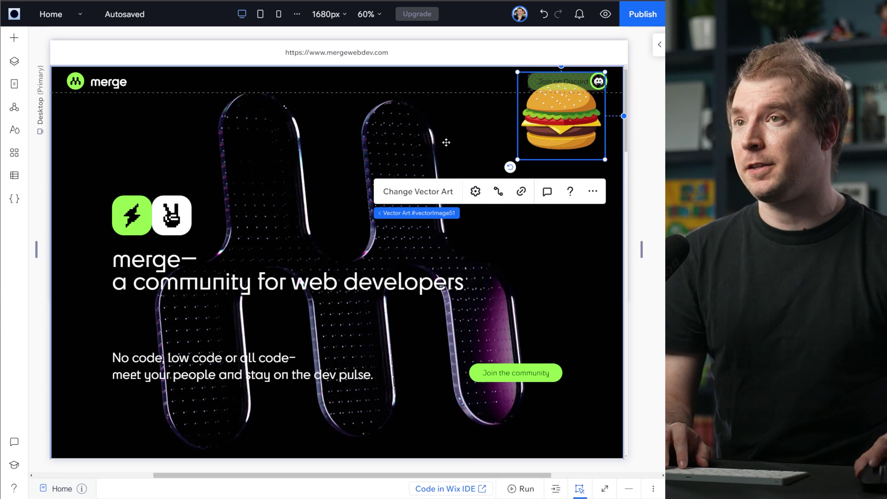
pyautogui.click(445, 142)
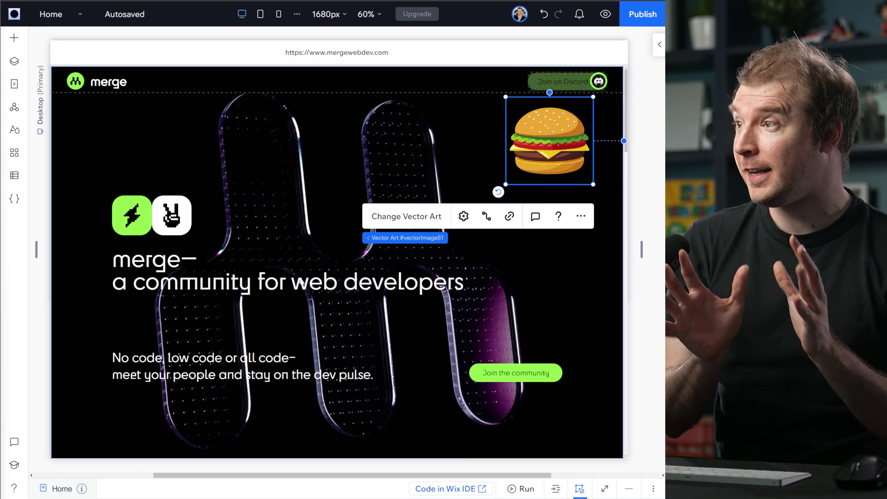
# Compare the hamburger's style with the Join the community button, the headline icons and the icons on the three feature cards
pyautogui.click(521, 369)
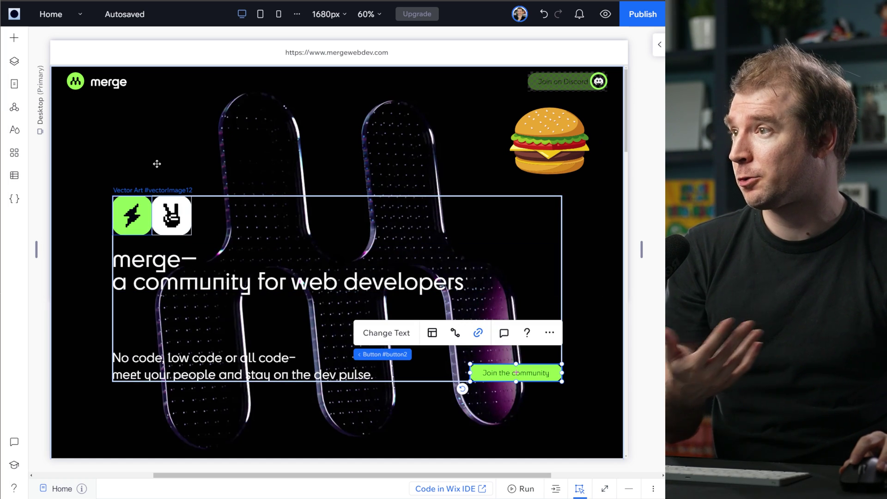
pyautogui.click(144, 156)
pyautogui.click(549, 135)
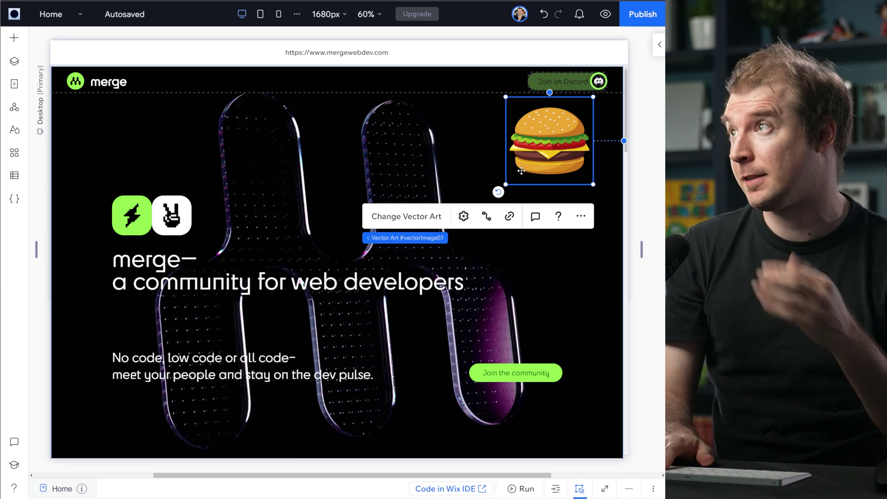
pyautogui.click(121, 218)
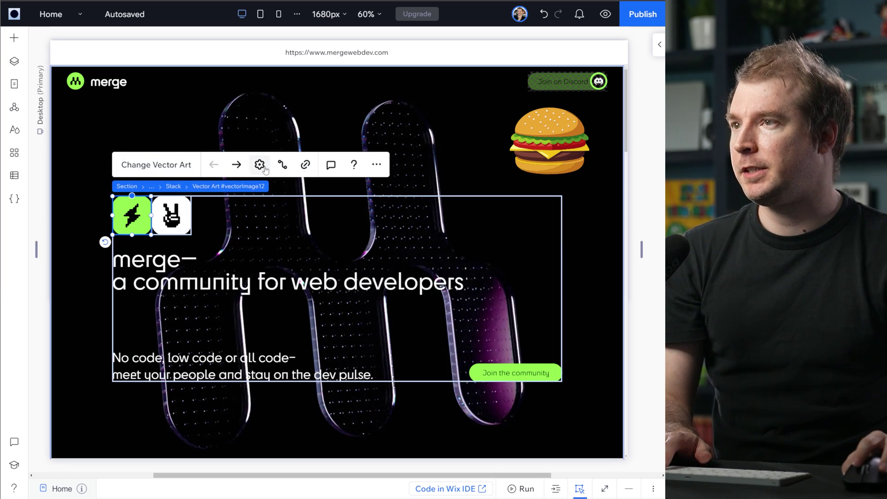
pyautogui.scroll(-6, 146, 219)
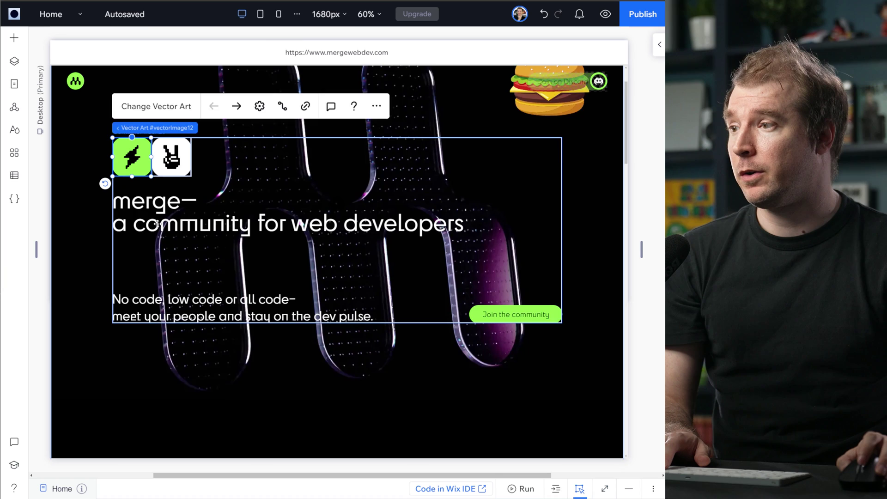
pyautogui.click(143, 285)
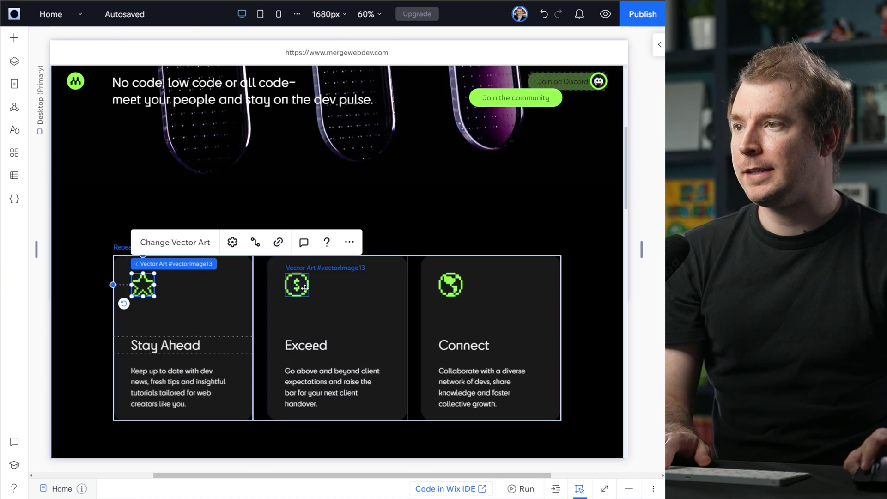
pyautogui.click(304, 288)
pyautogui.click(451, 284)
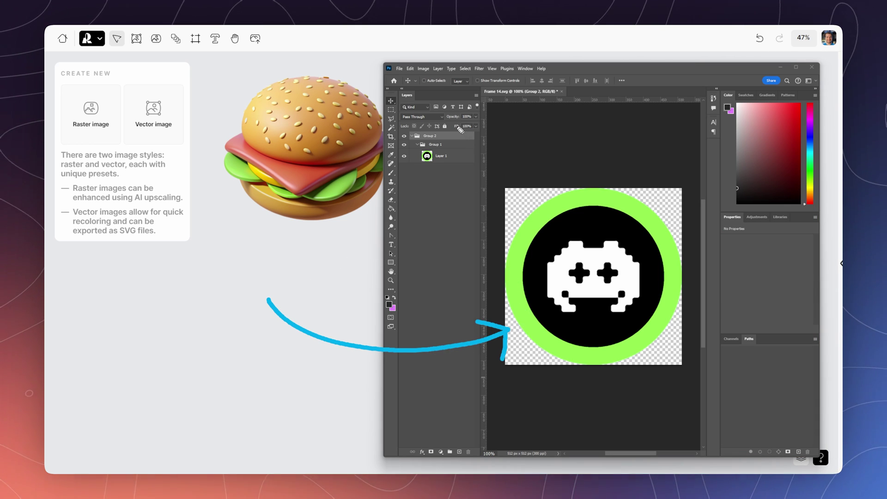
# In Photoshop, check the image size of the Frame 14.svg logo and close the size dialog without changes
pyautogui.click(423, 68)
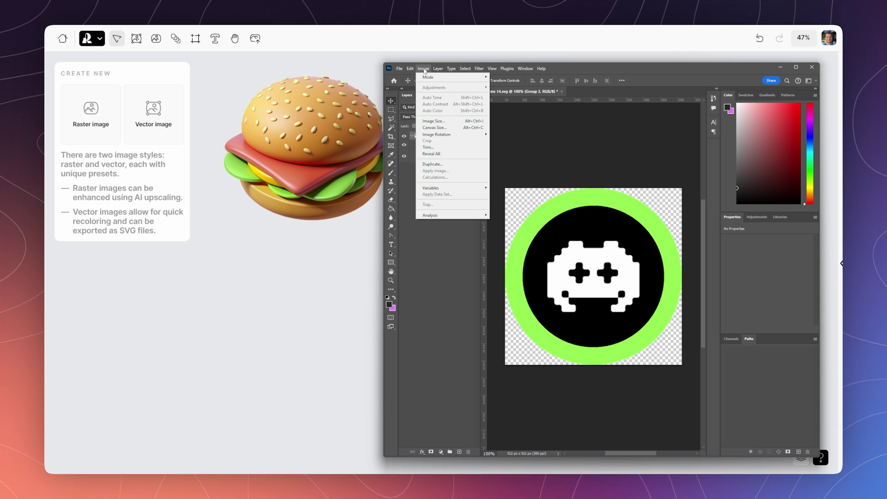
pyautogui.click(442, 121)
pyautogui.moveTo(739, 275); pyautogui.dragTo(344, 228)
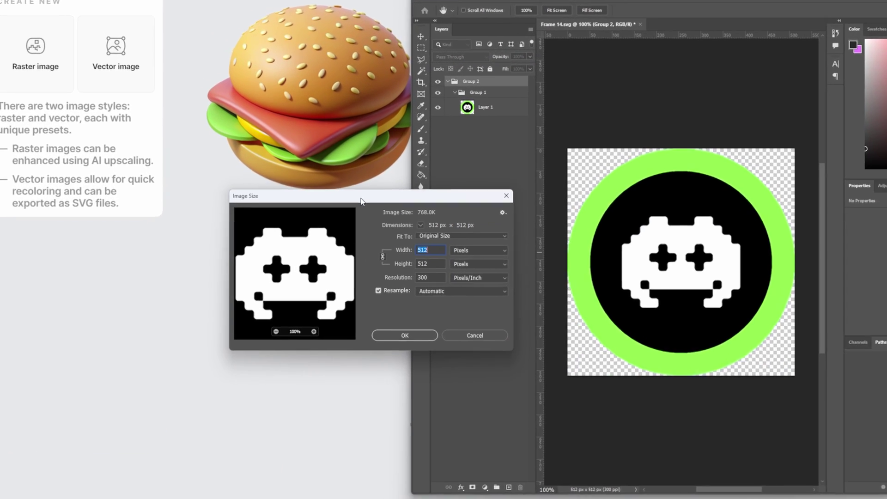
pyautogui.moveTo(401, 231)
pyautogui.mouseDown()
pyautogui.moveTo(457, 241)
pyautogui.moveTo(446, 281)
pyautogui.mouseUp()
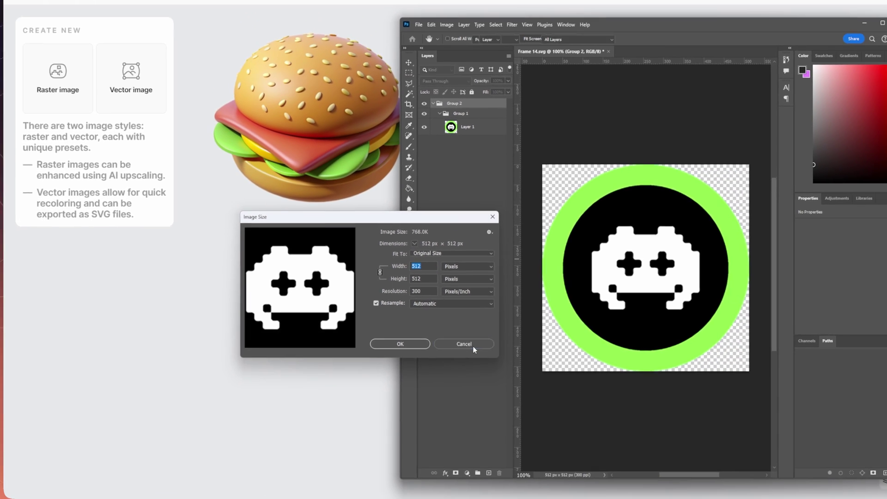
pyautogui.click(625, 360)
# In Recraft, create a new vector image with the prompt hamburger and place its frame beside the raster hamburger
pyautogui.click(306, 287)
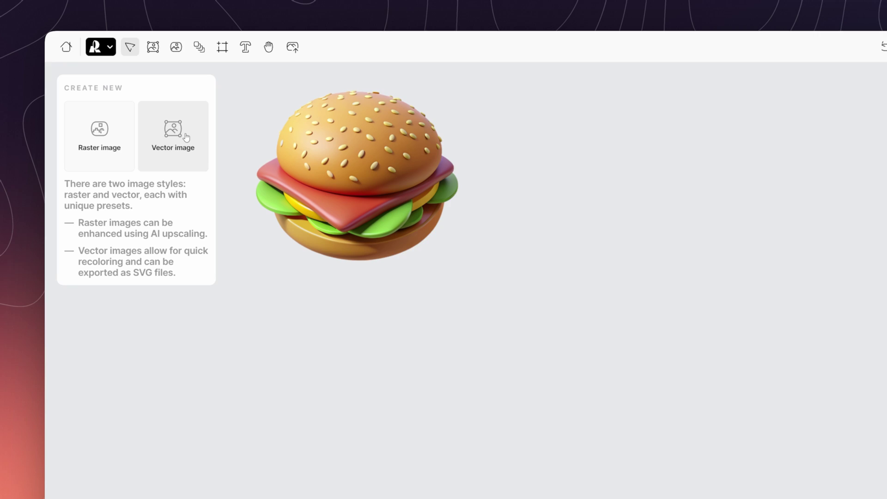
pyautogui.click(196, 147)
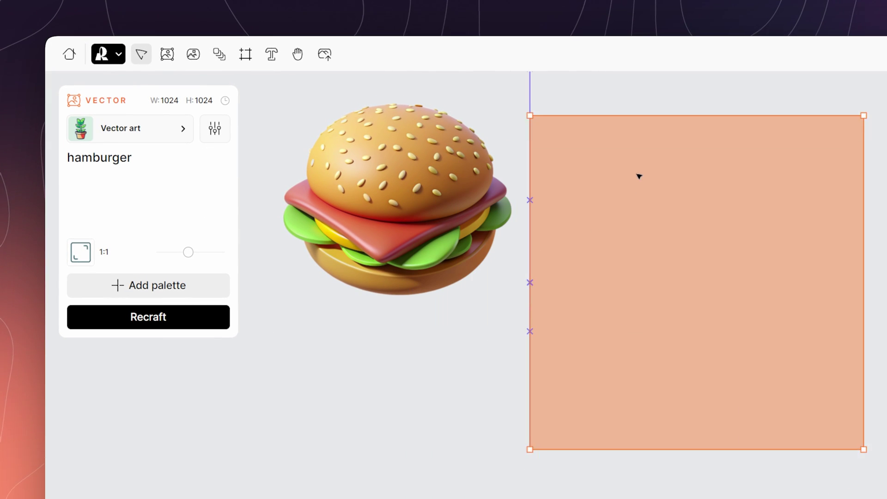
pyautogui.click(638, 215)
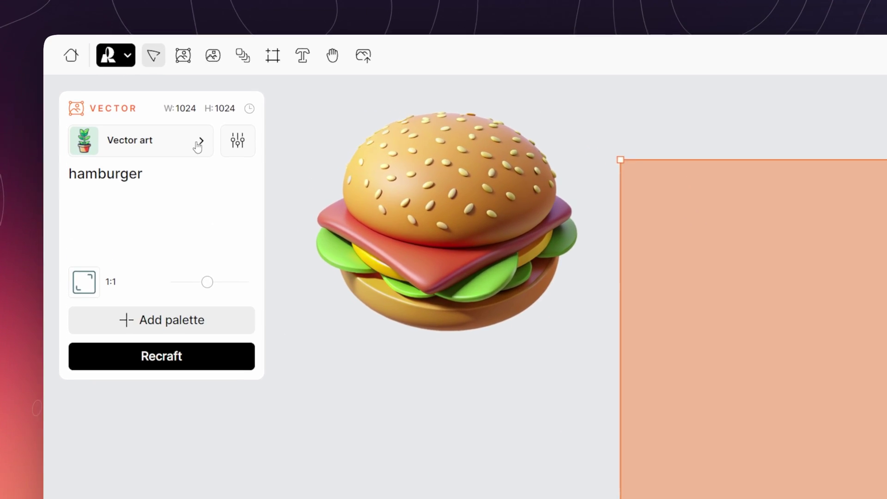
# Create a custom My Vector art style named Merge Icon from the merge-logo-512 image
pyautogui.click(183, 128)
pyautogui.click(543, 180)
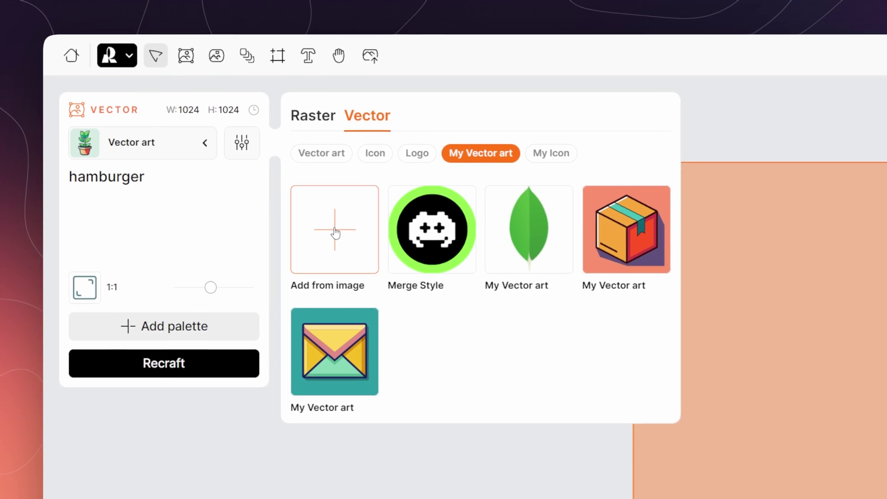
pyautogui.click(335, 233)
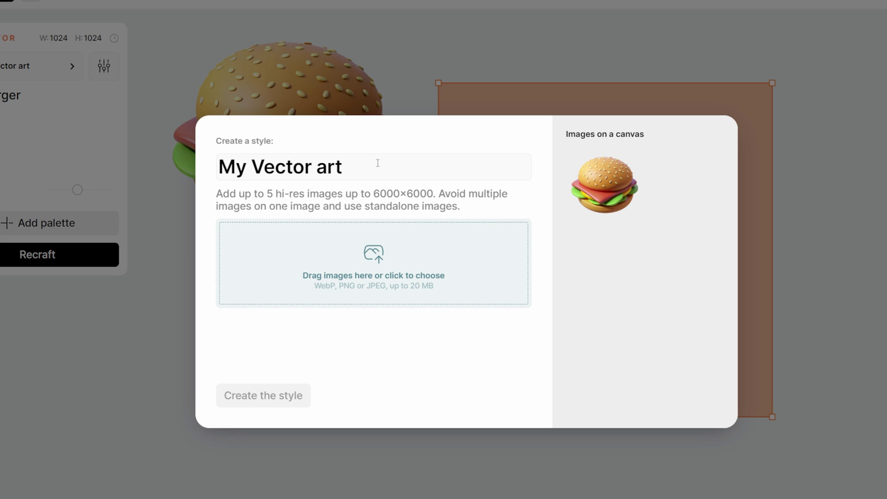
pyautogui.moveTo(378, 163); pyautogui.dragTo(217, 165)
pyautogui.write('Merge')
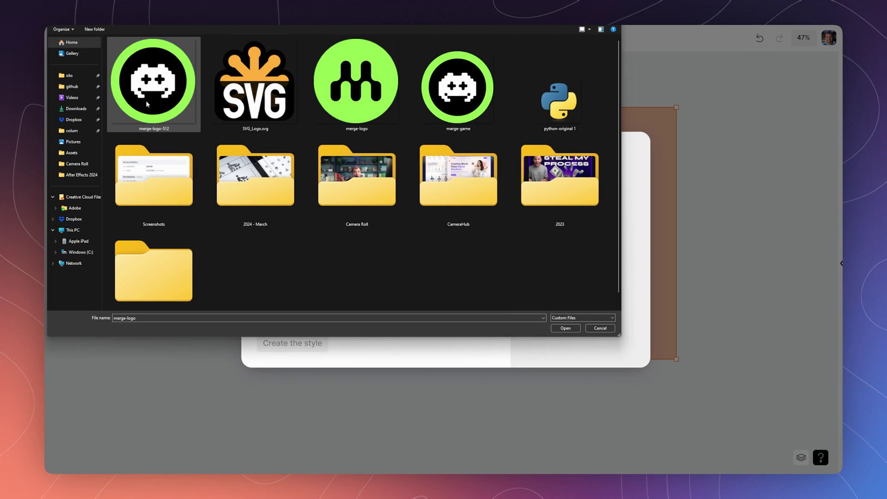
pyautogui.doubleClick(154, 95)
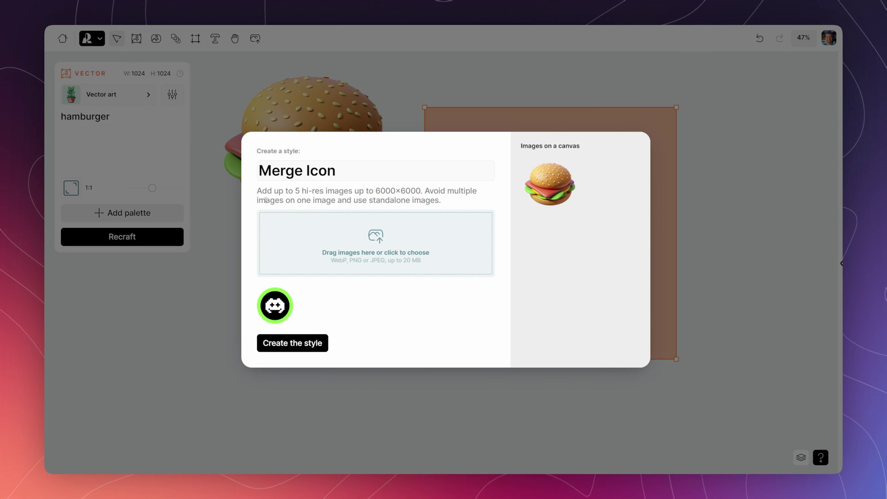
pyautogui.click(307, 343)
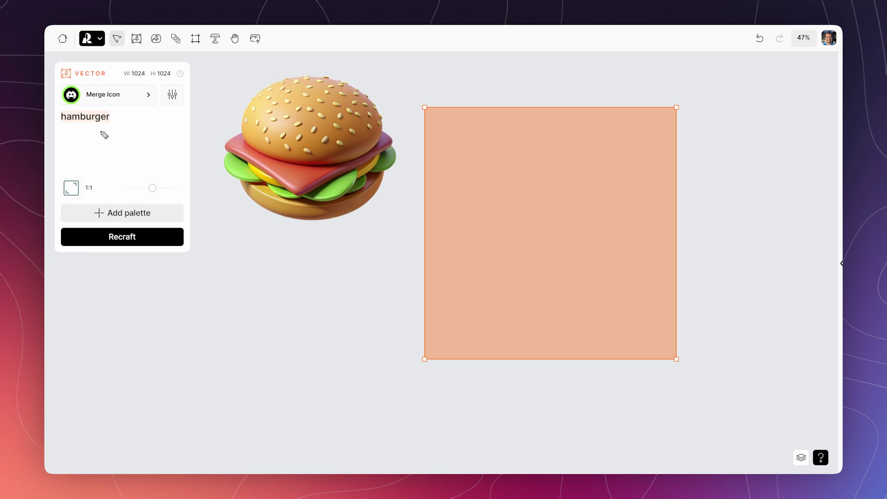
# Generate the hamburger vector image using the Merge Icon style
pyautogui.moveTo(101, 132)
pyautogui.mouseDown()
pyautogui.moveTo(280, 258)
pyautogui.moveTo(376, 258)
pyautogui.moveTo(368, 287)
pyautogui.mouseUp()
pyautogui.press('Escape')
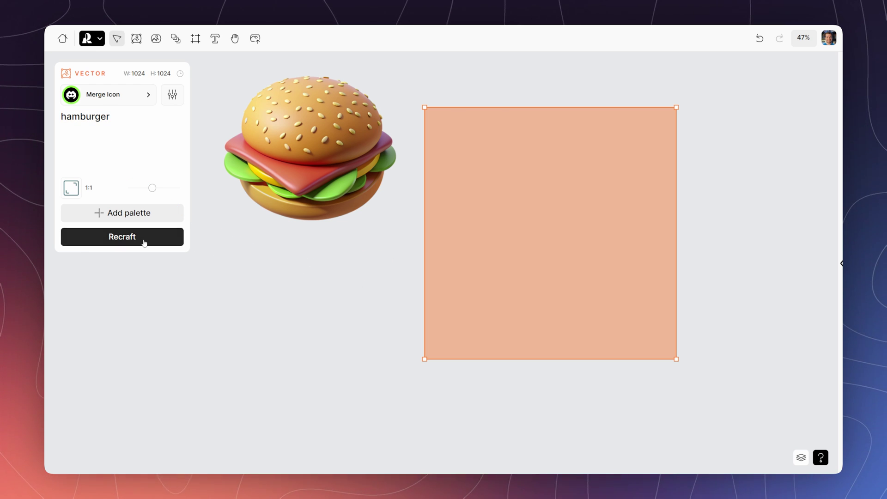
pyautogui.click(144, 240)
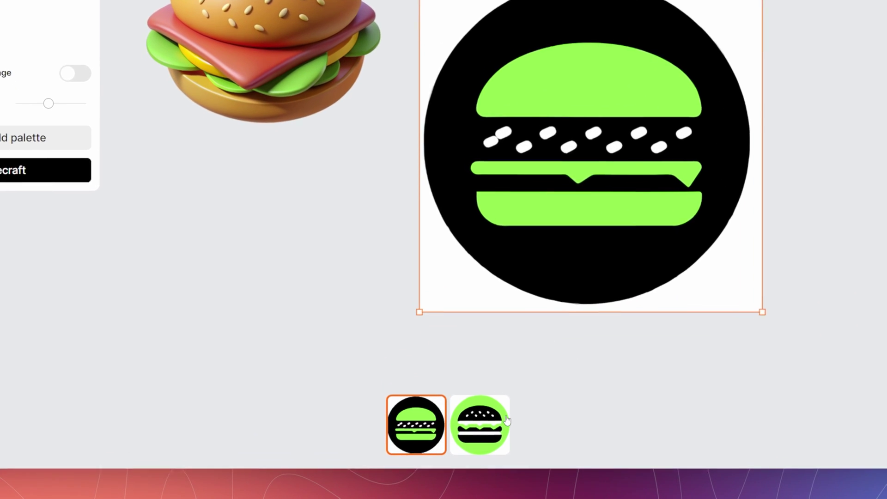
# Compare the two generated hamburger icons and keep the version with the black burger on a green circle
pyautogui.click(476, 441)
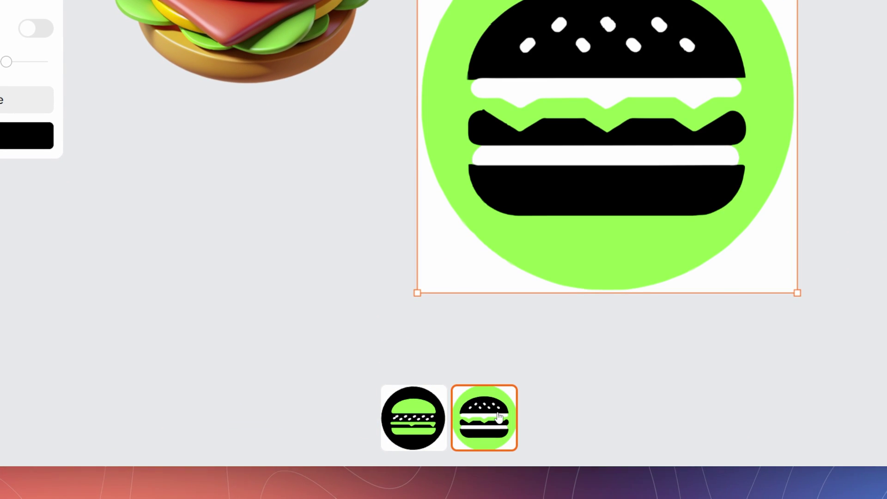
pyautogui.click(401, 415)
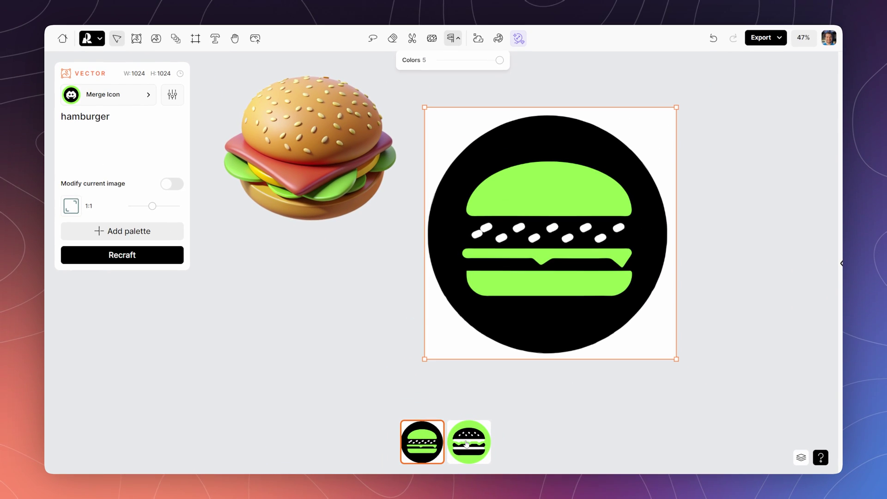
pyautogui.click(484, 417)
pyautogui.click(517, 380)
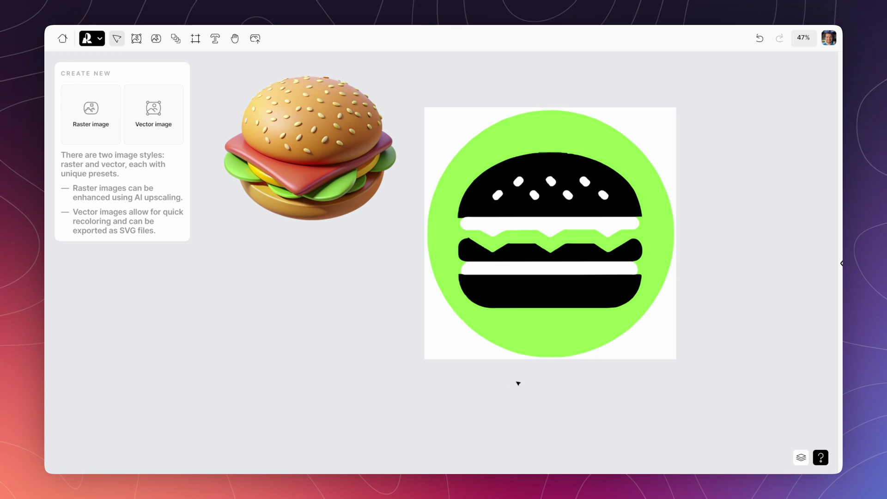
# Create a new vector image with the prompt hamburger and place its frame beside the green hamburger icon
pyautogui.scroll(-3, 387, 375)
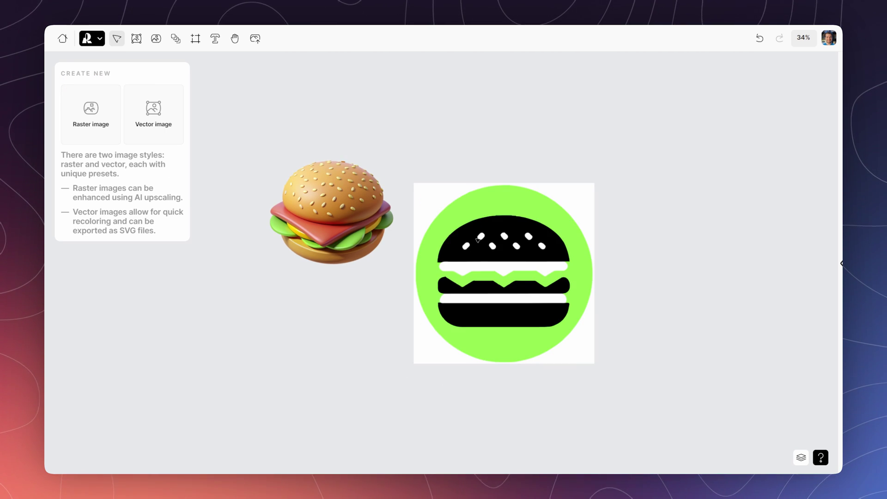
pyautogui.click(478, 240)
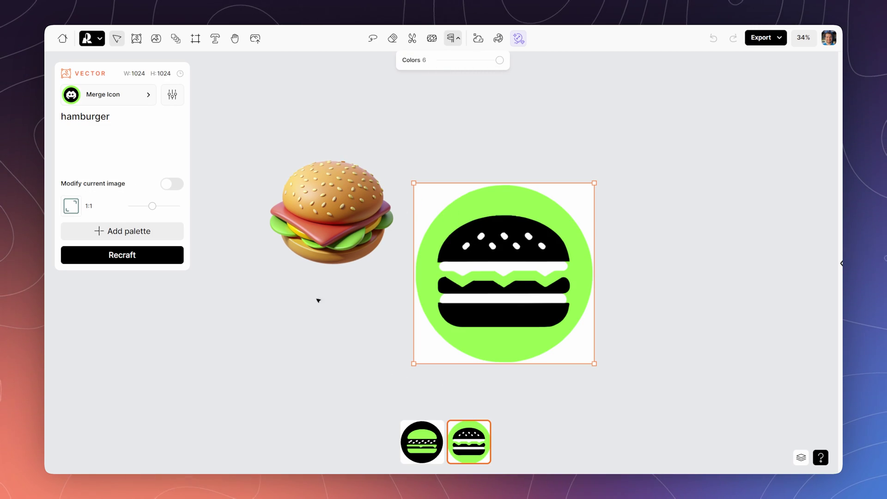
pyautogui.click(298, 333)
pyautogui.click(165, 126)
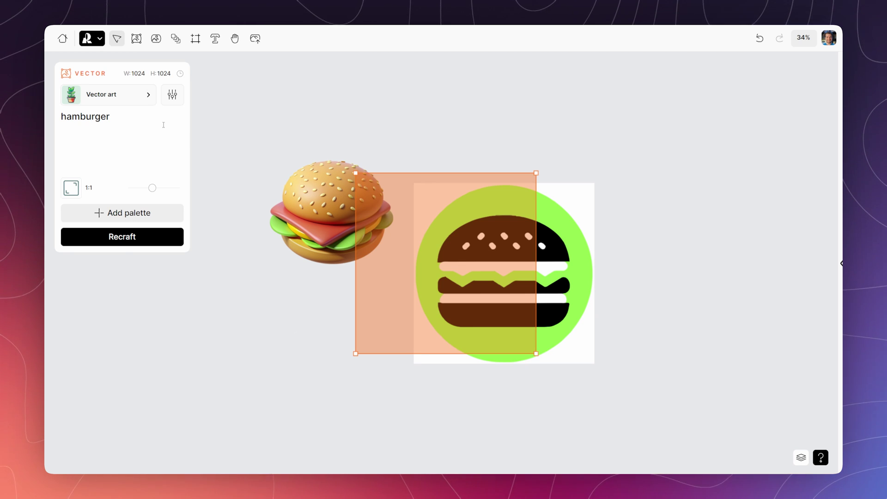
pyautogui.click(652, 202)
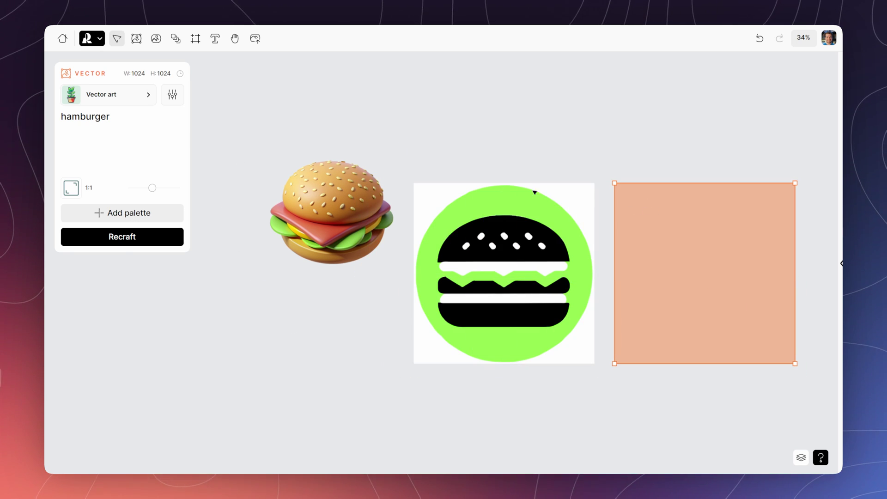
# Create a custom My Vector art style named Merge Logo 2 from the merge-logo image
pyautogui.click(177, 102)
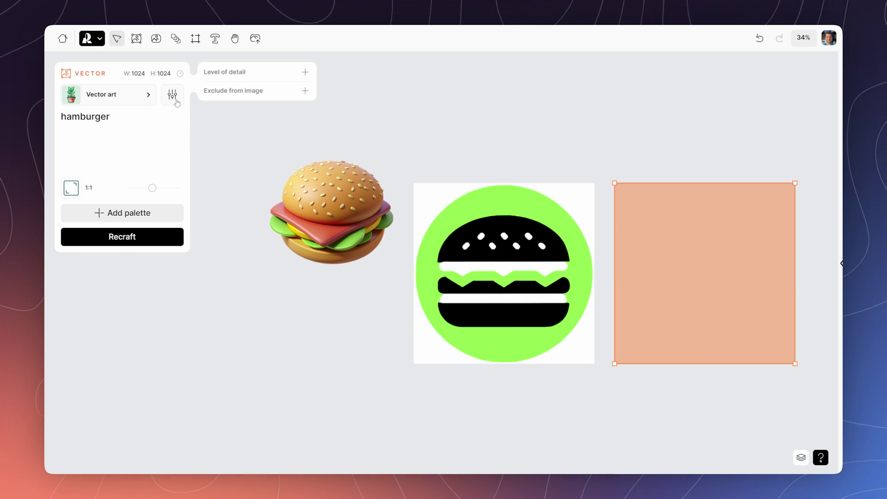
pyautogui.click(148, 95)
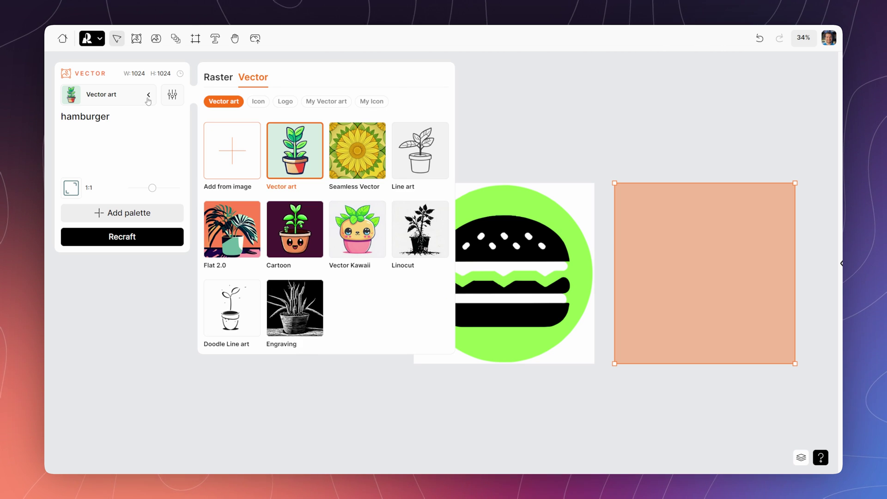
pyautogui.click(326, 104)
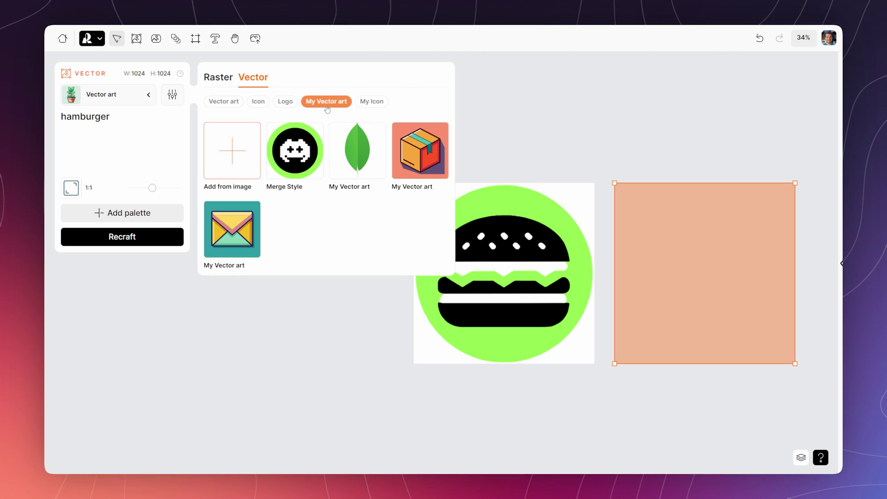
pyautogui.click(233, 152)
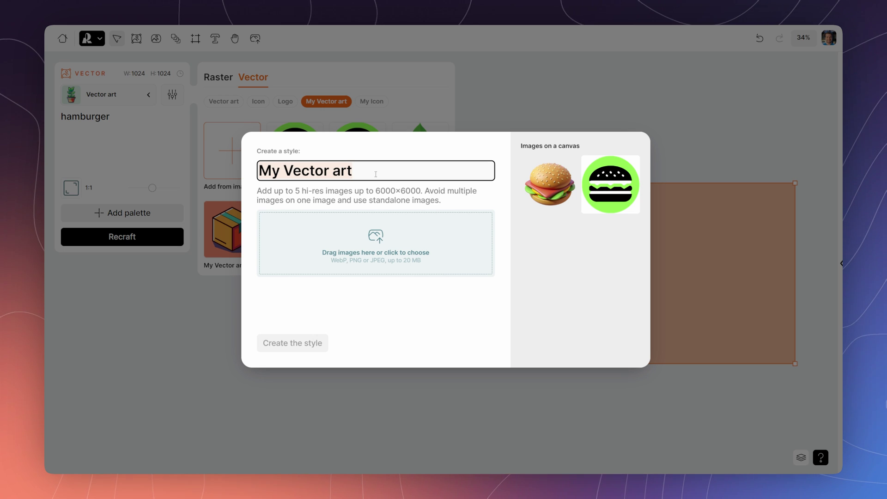
pyautogui.write('Merge Logo 2')
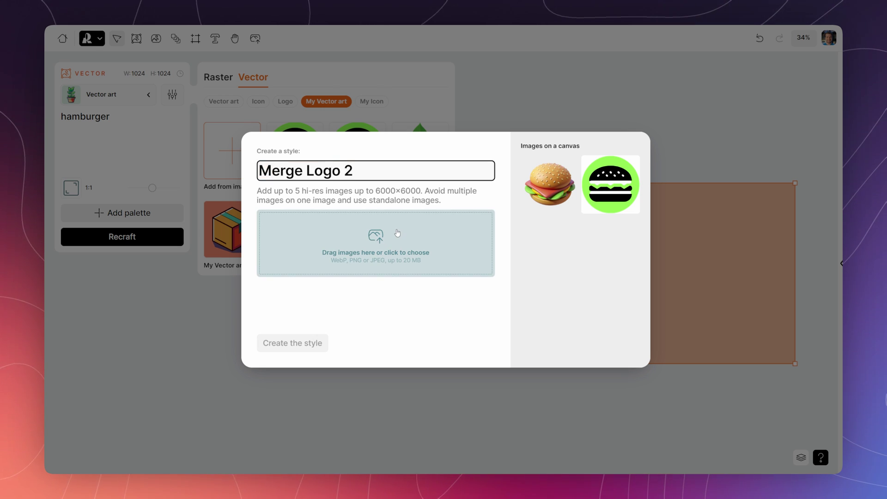
pyautogui.click(403, 224)
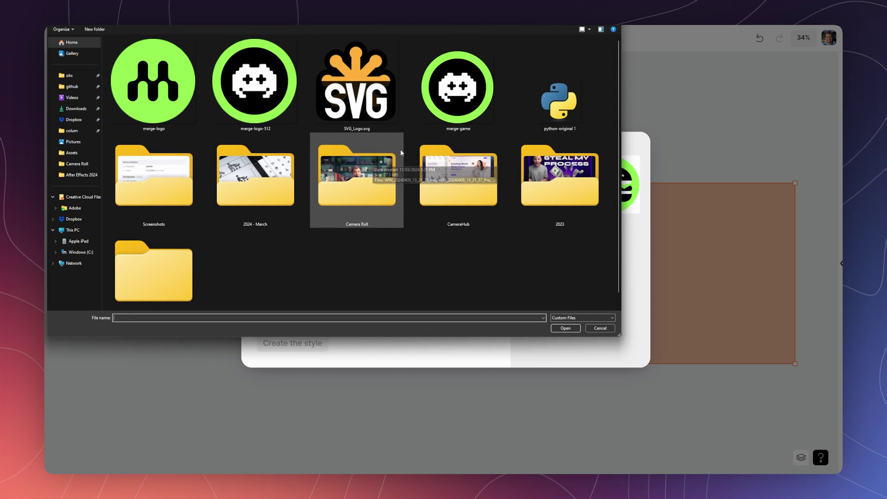
pyautogui.doubleClick(157, 87)
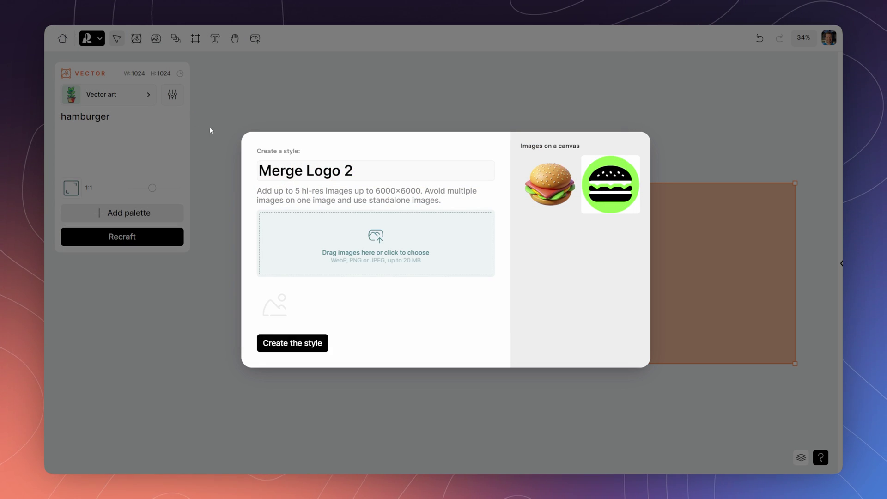
pyautogui.click(307, 346)
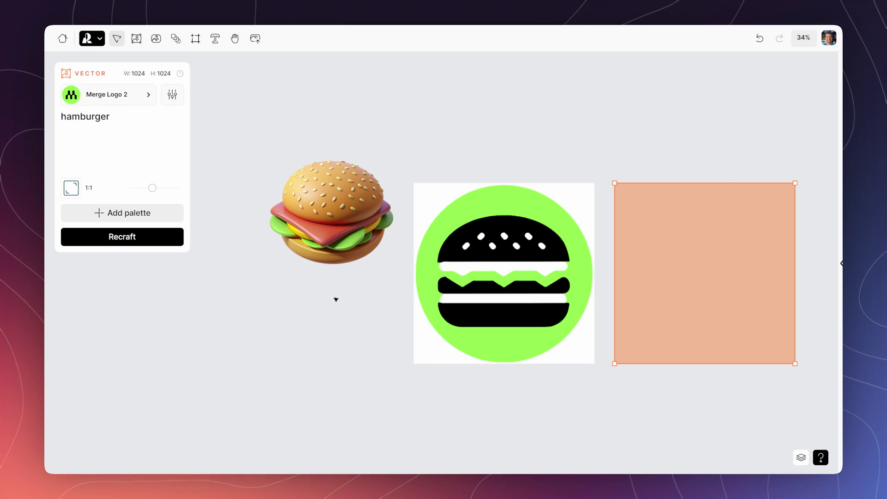
# Generate the hamburger vector image in the Merge Logo 2 style and choose the version with round sesame seeds
pyautogui.click(131, 239)
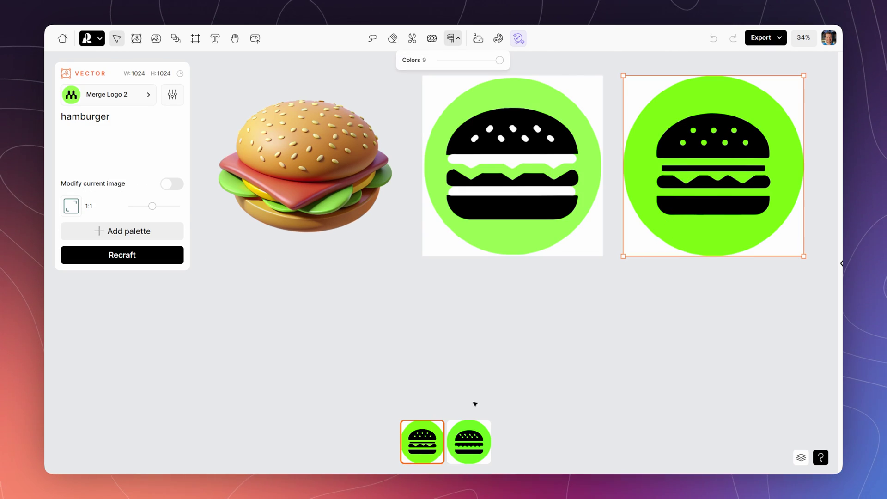
pyautogui.click(478, 439)
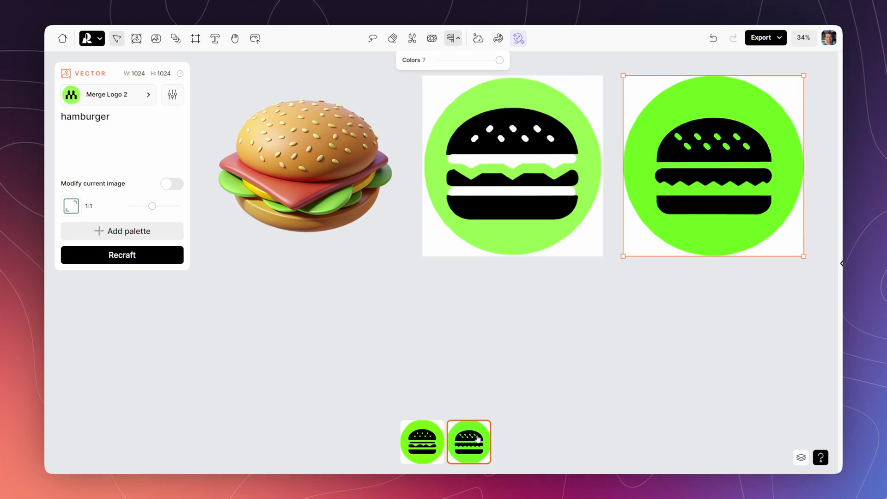
pyautogui.click(405, 438)
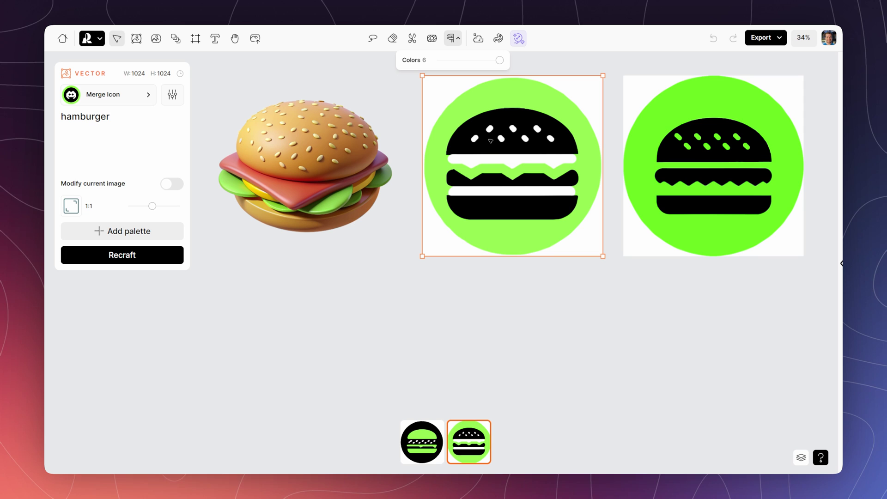
# Switch the Merge Icon hamburger to the version with the green burger on a black circle
pyautogui.click(420, 448)
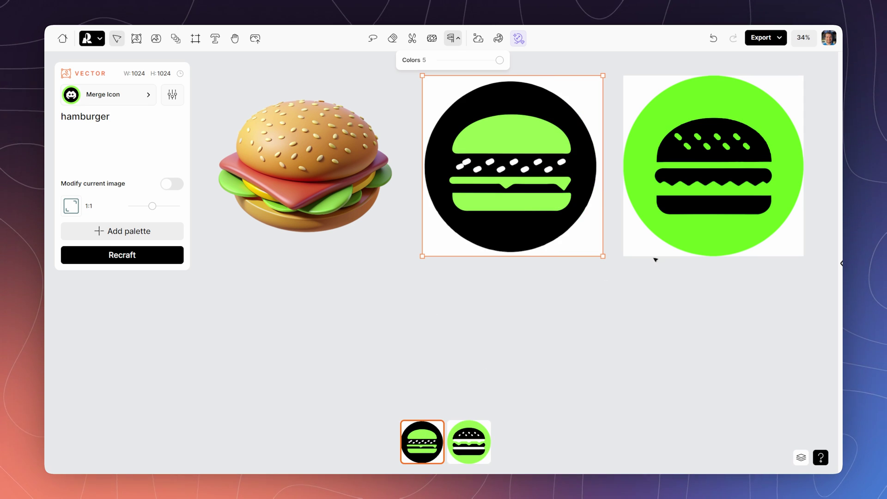
pyautogui.click(679, 248)
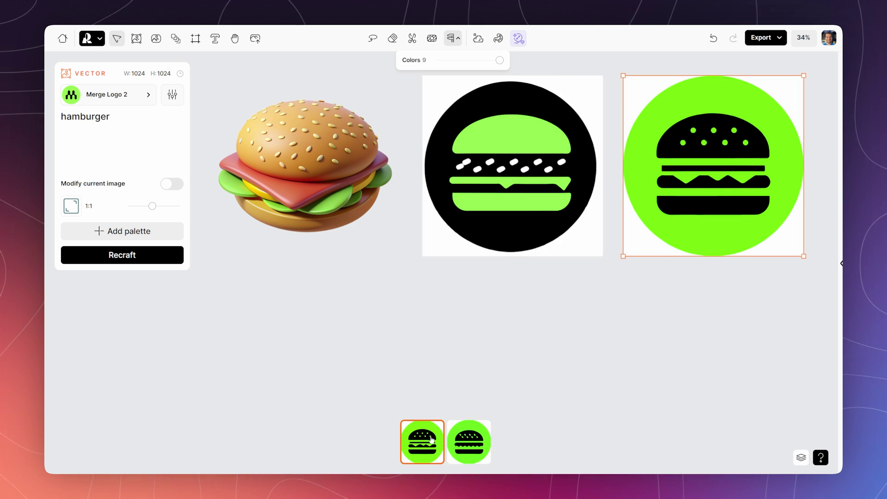
pyautogui.click(511, 332)
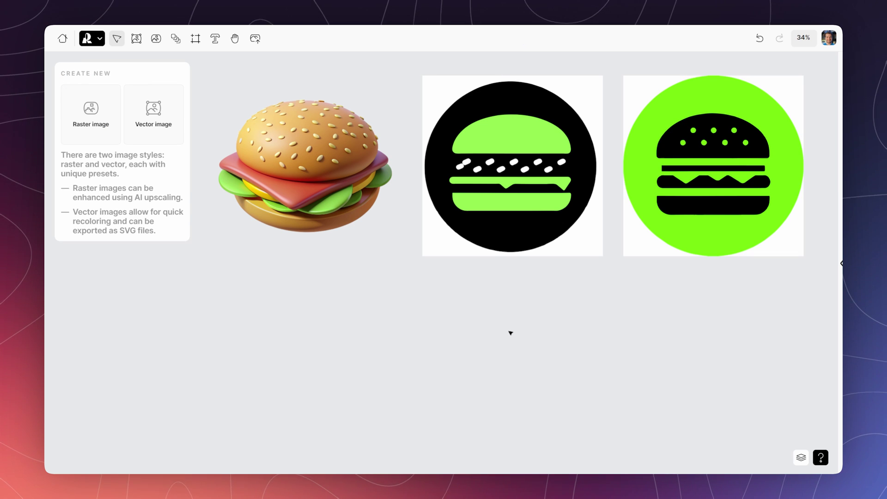
# Try to make the white layer color of the black-circle hamburger icon fully transparent with an alpha of 0
pyautogui.click(427, 104)
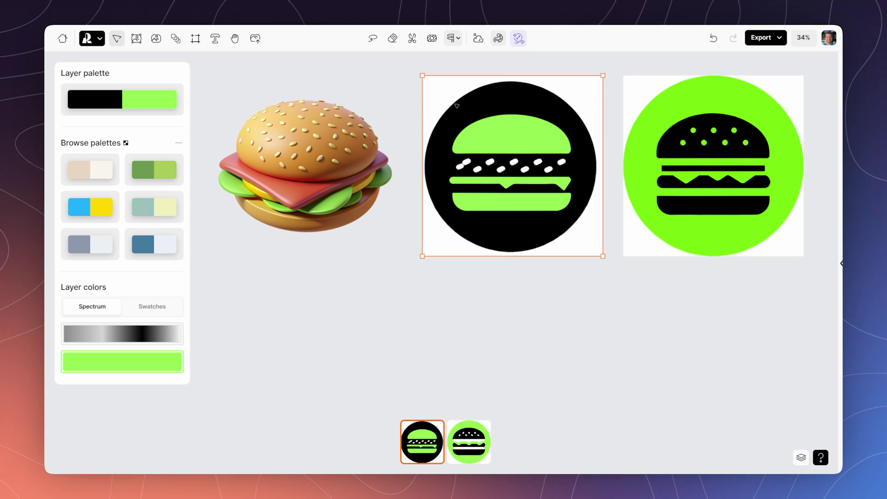
pyautogui.click(159, 309)
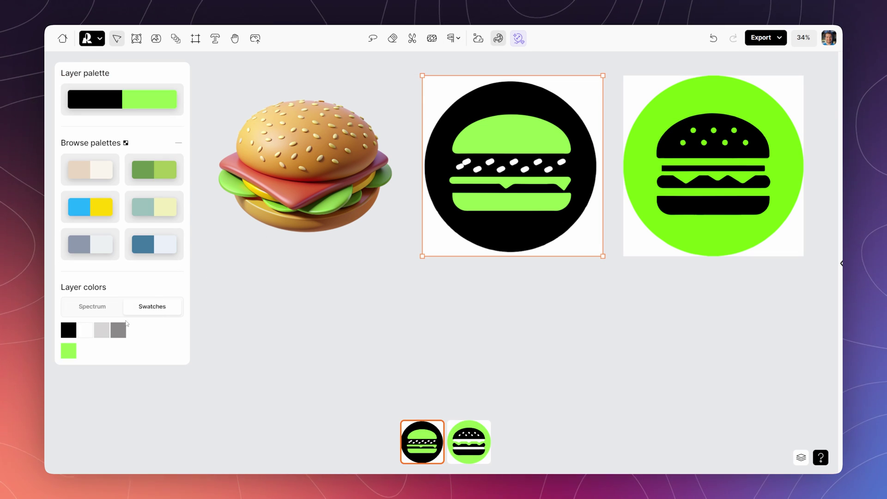
pyautogui.click(85, 331)
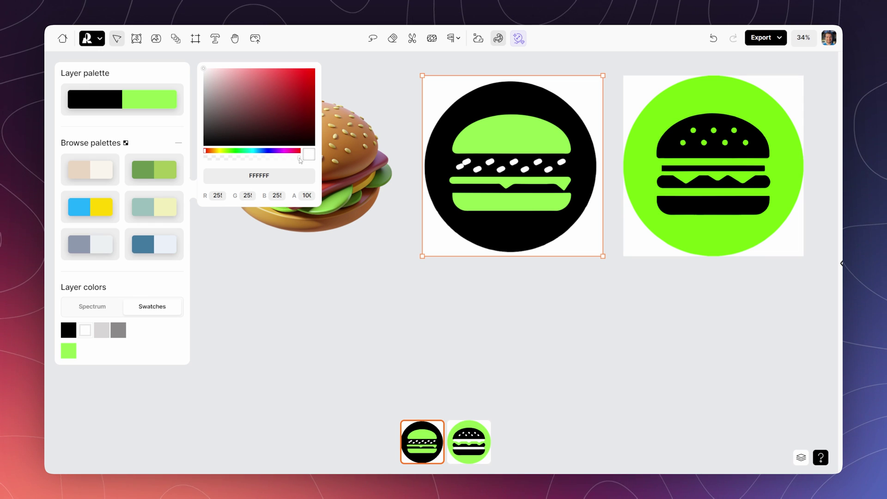
pyautogui.moveTo(300, 161); pyautogui.dragTo(204, 158)
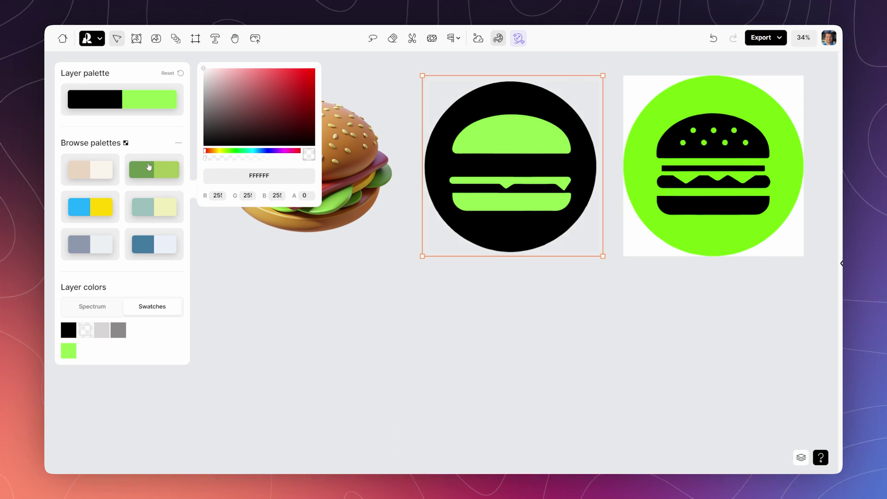
pyautogui.click(206, 159)
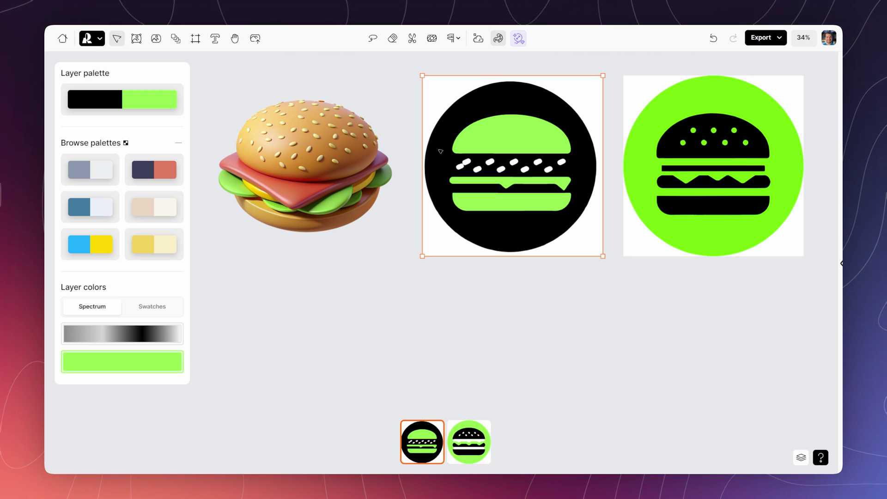
# Remove the background from both the black-circle and the green-circle hamburger icons
pyautogui.rightClick(440, 244)
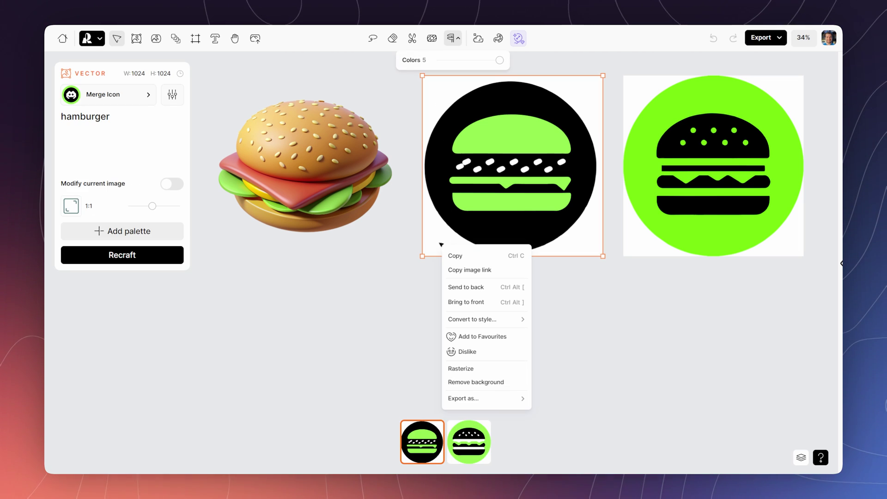
pyautogui.click(492, 382)
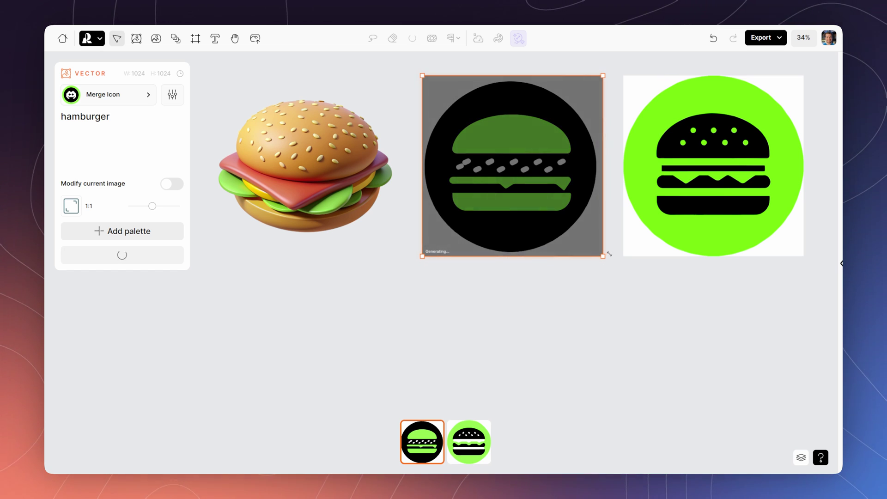
pyautogui.click(654, 244)
pyautogui.rightClick(656, 244)
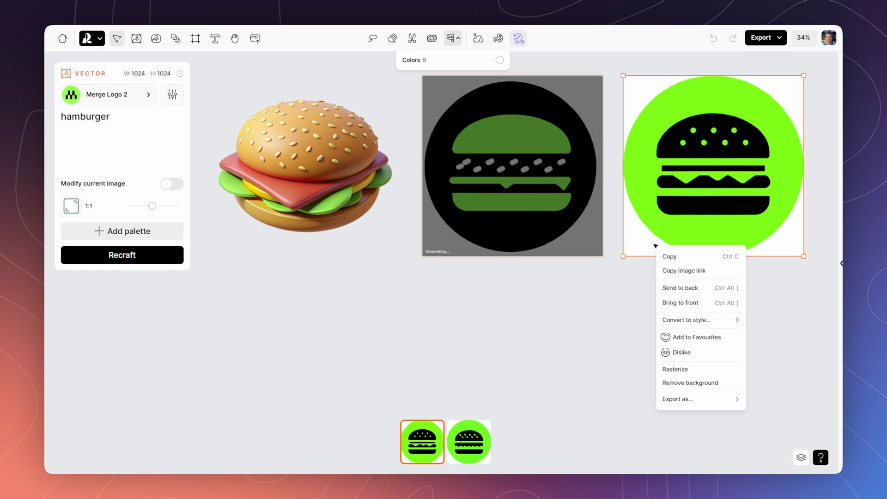
pyautogui.click(715, 388)
# Export the black-circle hamburger icon as an SVG file
pyautogui.click(498, 118)
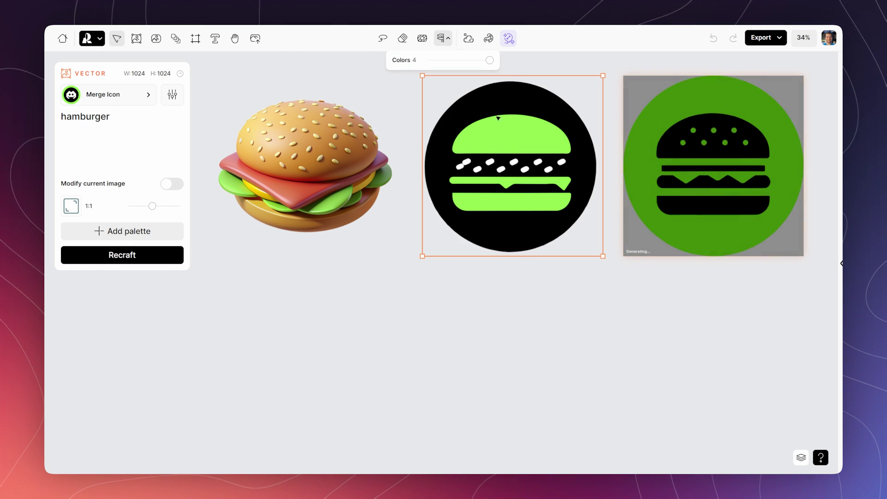
pyautogui.rightClick(575, 199)
pyautogui.moveTo(639, 341)
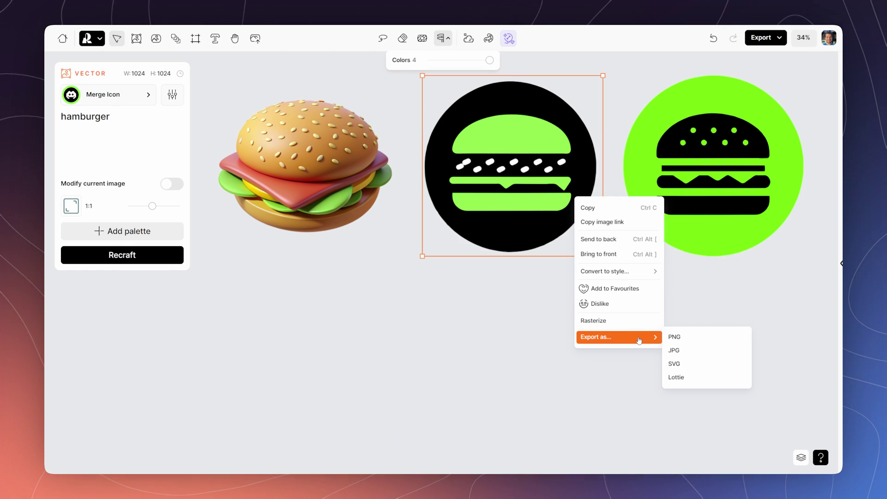
pyautogui.click(688, 364)
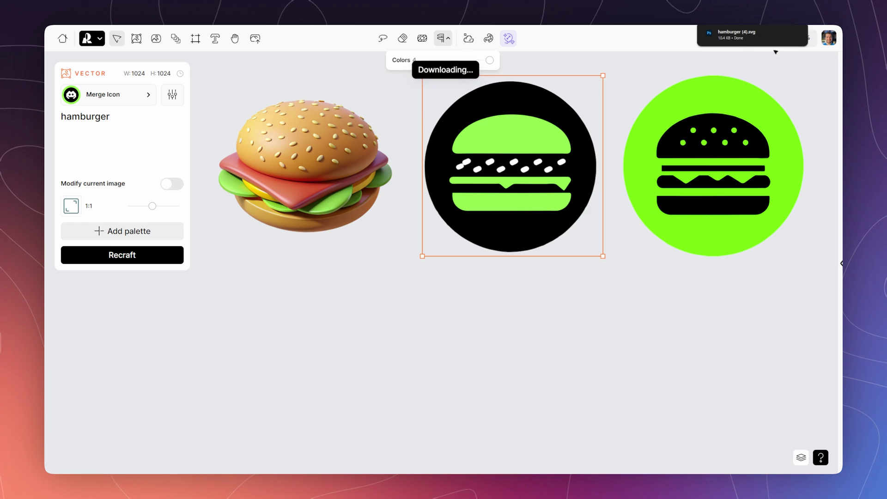
# Open the exported SVG in the browser and inspect its edges at different zoom levels
pyautogui.moveTo(740, 35); pyautogui.dragTo(333, 34)
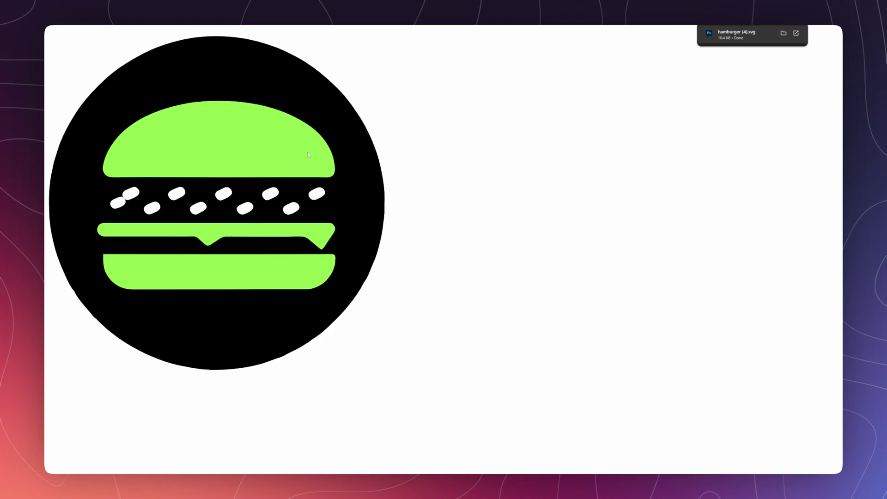
pyautogui.scroll(5, 310, 195)
pyautogui.scroll(-3, 310, 195)
pyautogui.hotkey('ctrl', '-')
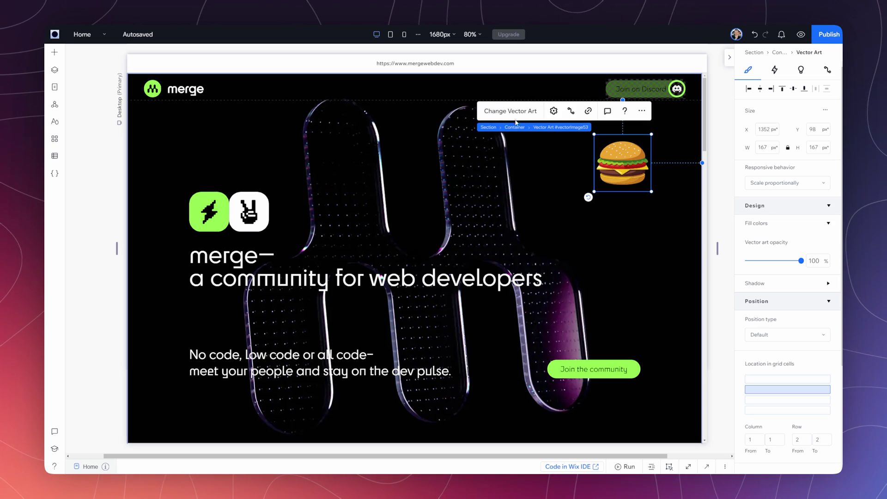
# In the Wix editor, start replacing the hamburger vector art and upload hamburger (4).svg to the site files
pyautogui.click(510, 112)
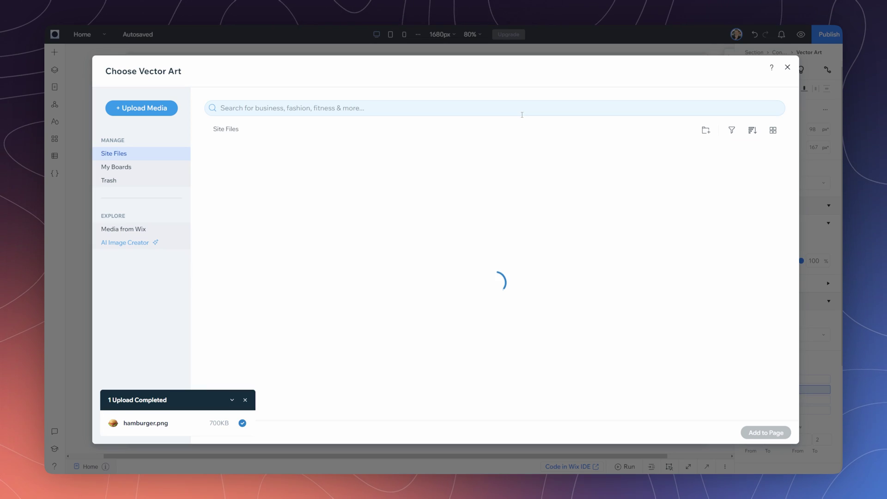
pyautogui.click(141, 108)
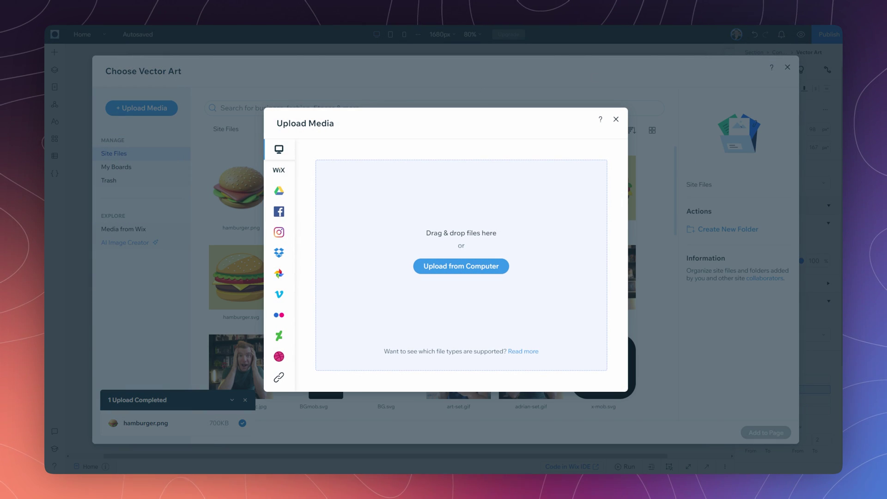
pyautogui.moveTo(737, 67); pyautogui.dragTo(490, 212)
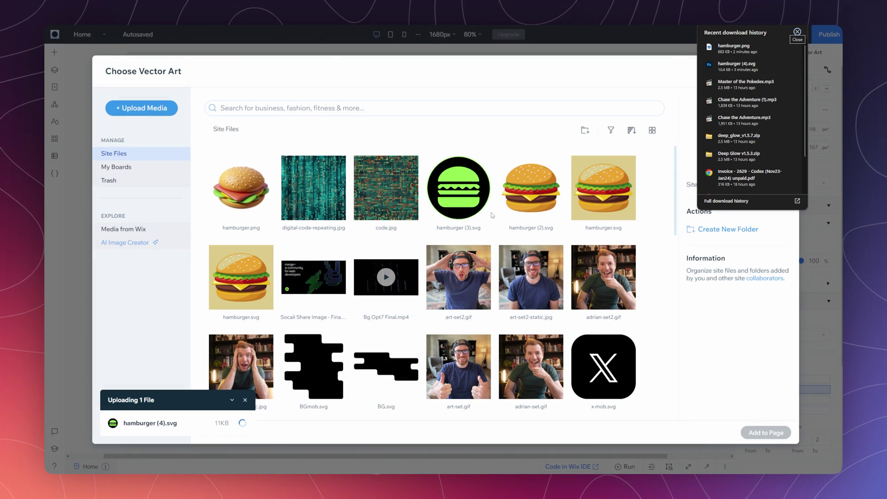
pyautogui.click(798, 31)
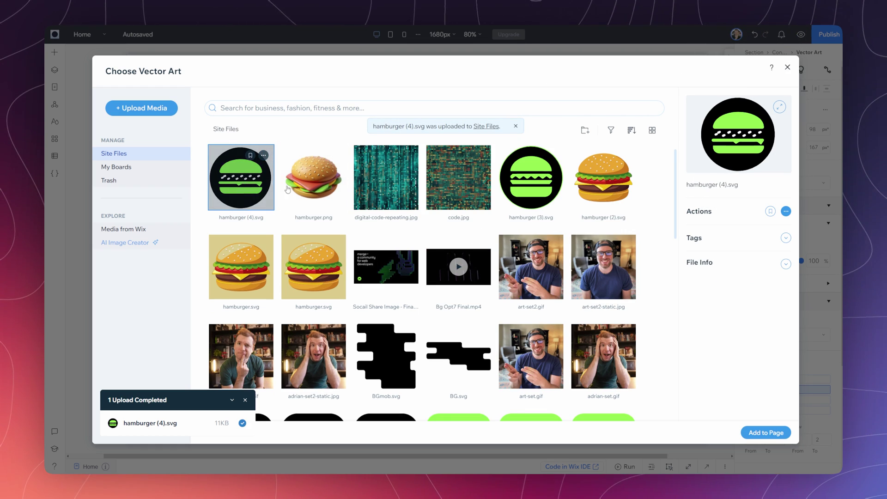
# Add hamburger (4).svg to the page, shrink it to about 109 px and place it below the Join on Discord button
pyautogui.click(758, 430)
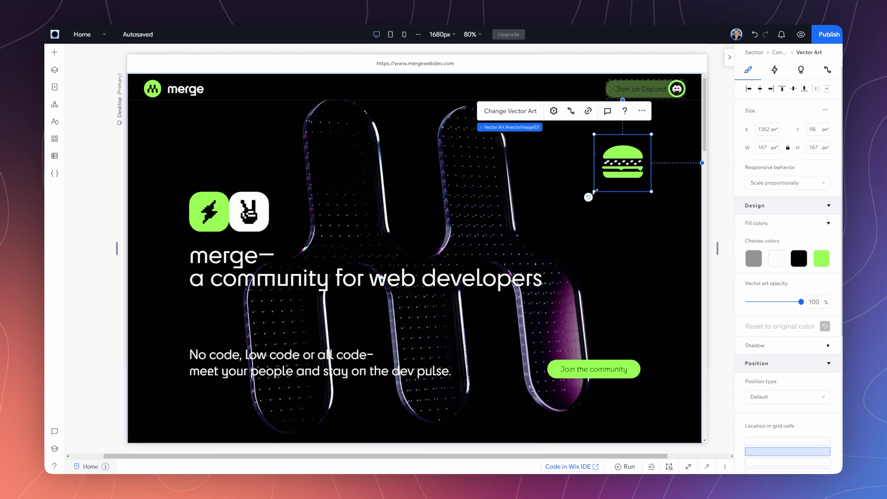
pyautogui.moveTo(595, 190); pyautogui.dragTo(653, 136)
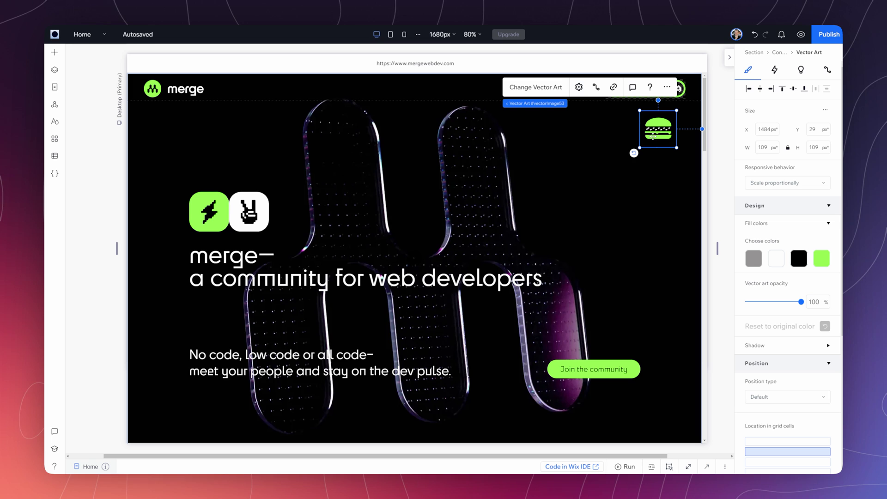
pyautogui.click(589, 174)
pyautogui.click(543, 236)
pyautogui.click(668, 303)
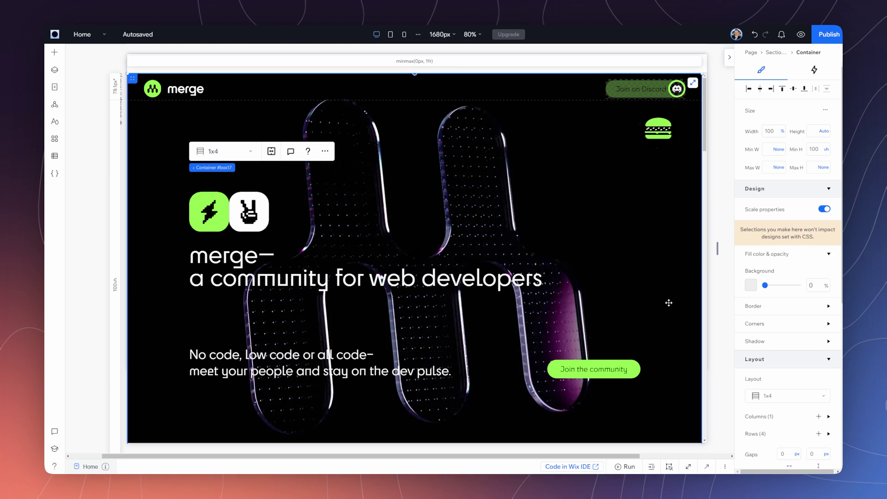
pyautogui.click(669, 303)
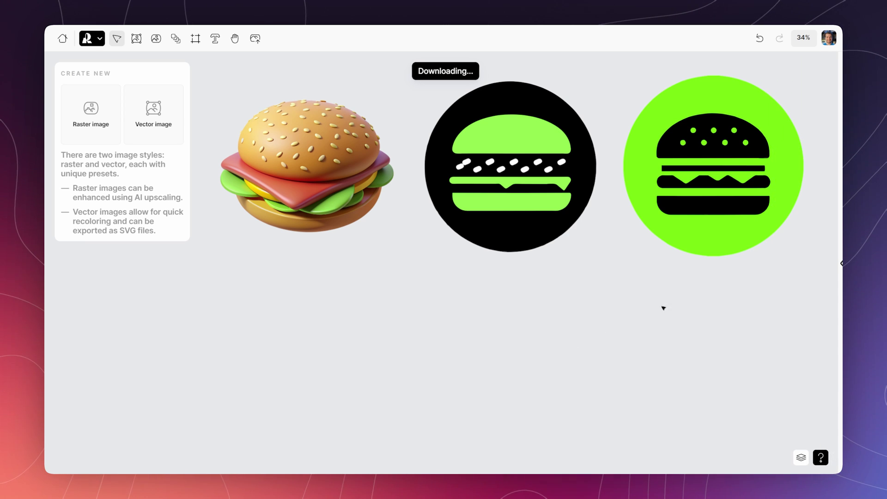
# Switch to Recraft and export the green-circle hamburger icon as an SVG file
pyautogui.click(707, 232)
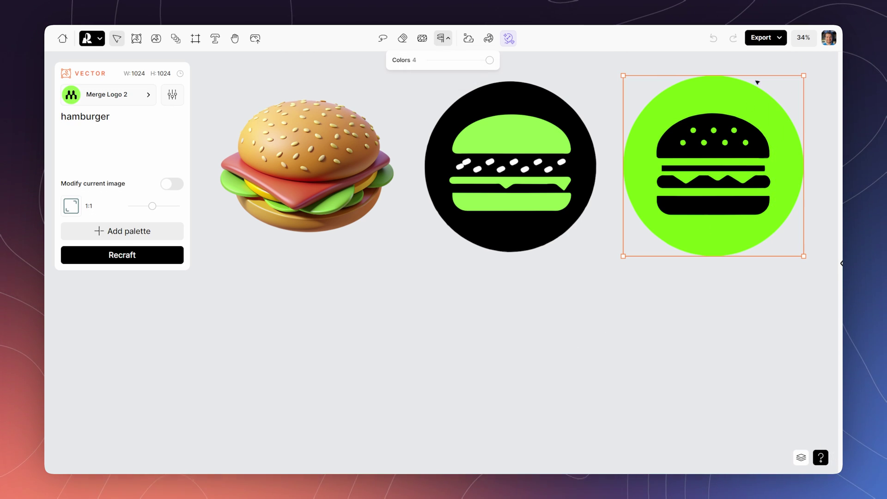
pyautogui.click(780, 38)
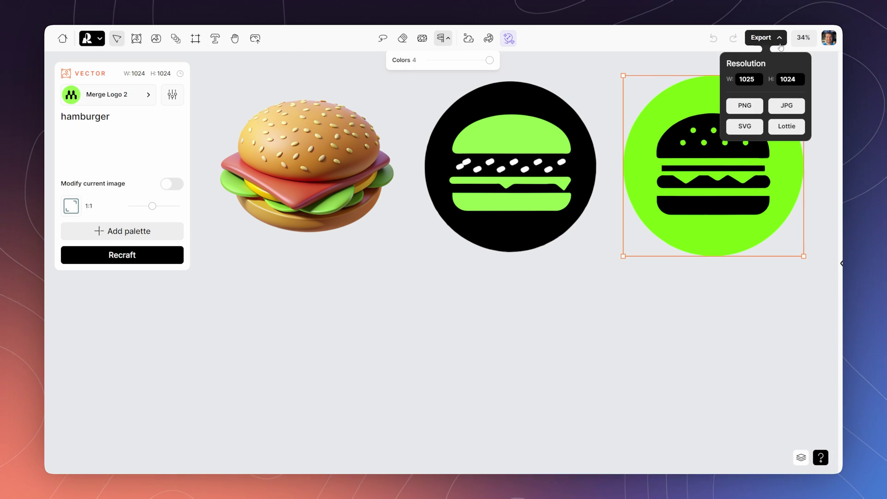
pyautogui.click(744, 126)
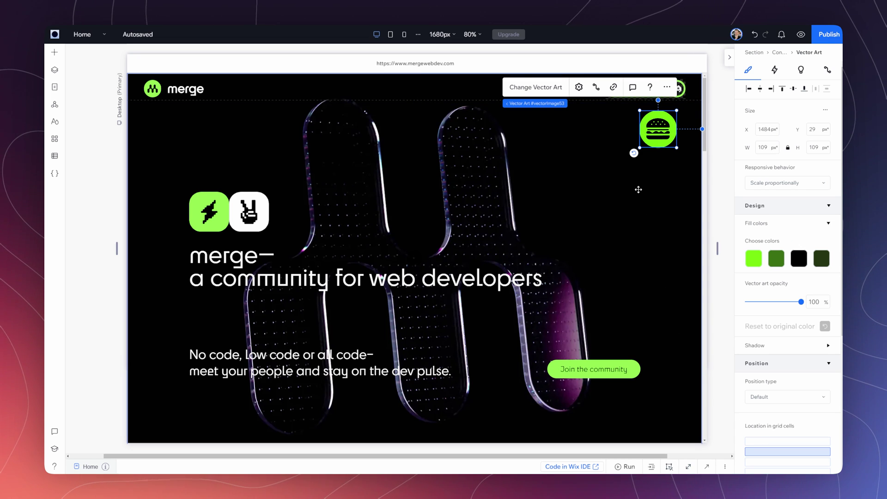
# In the Wix editor, replace the hamburger vector art with hamburger (5).svg and move it to about X 1504, Y 31
pyautogui.click(644, 178)
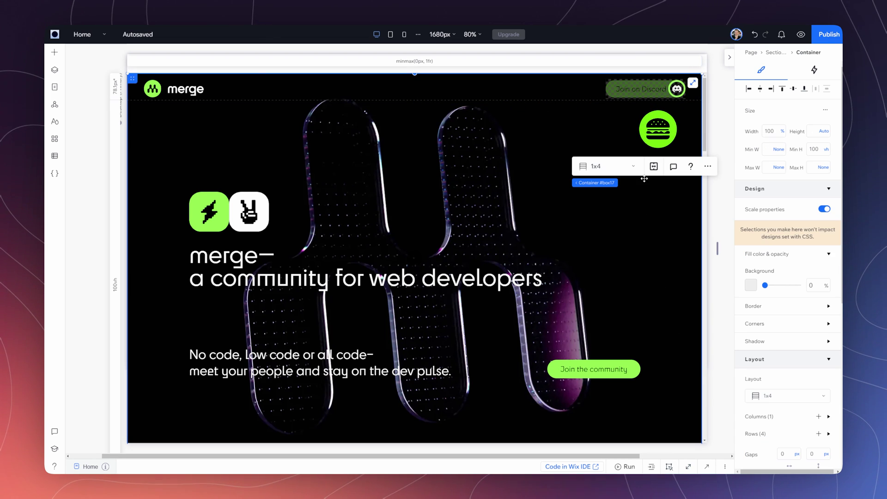
pyautogui.click(657, 137)
pyautogui.moveTo(658, 137); pyautogui.dragTo(664, 138)
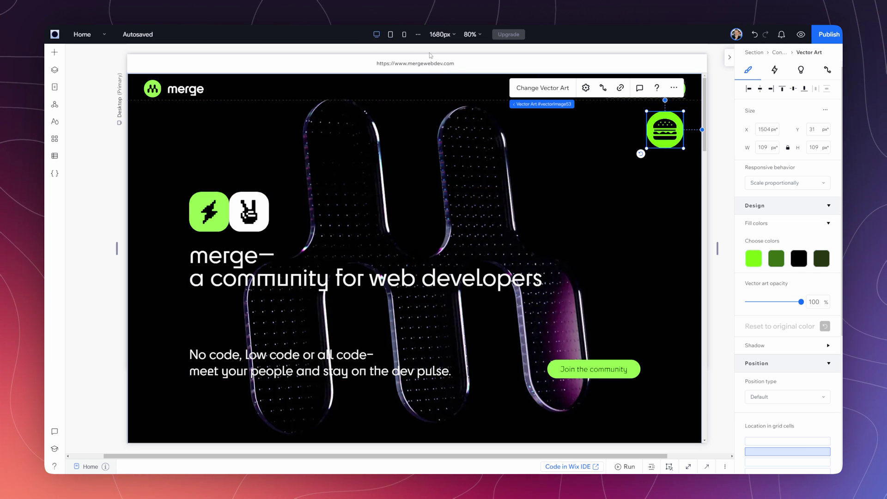
# In the mobile layout, enlarge the hamburger icon to about 64 px and place it below the header at about X 262, Y 71
pyautogui.click(404, 34)
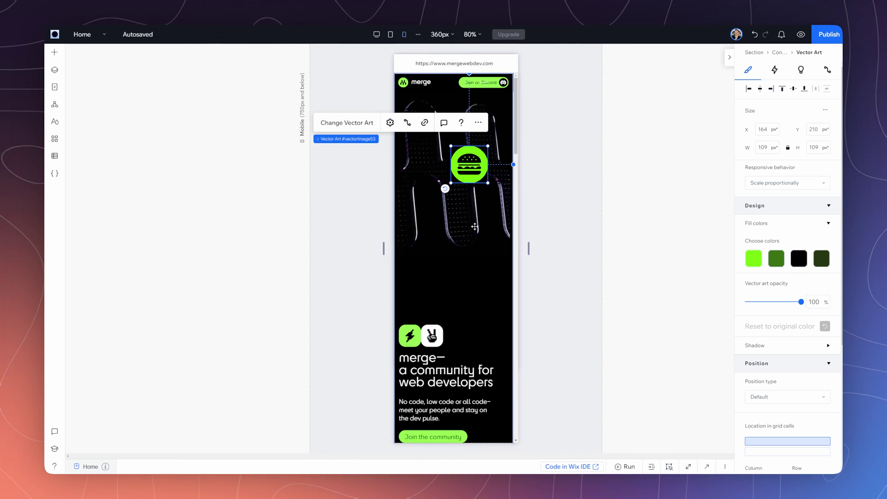
pyautogui.moveTo(477, 169); pyautogui.dragTo(497, 109)
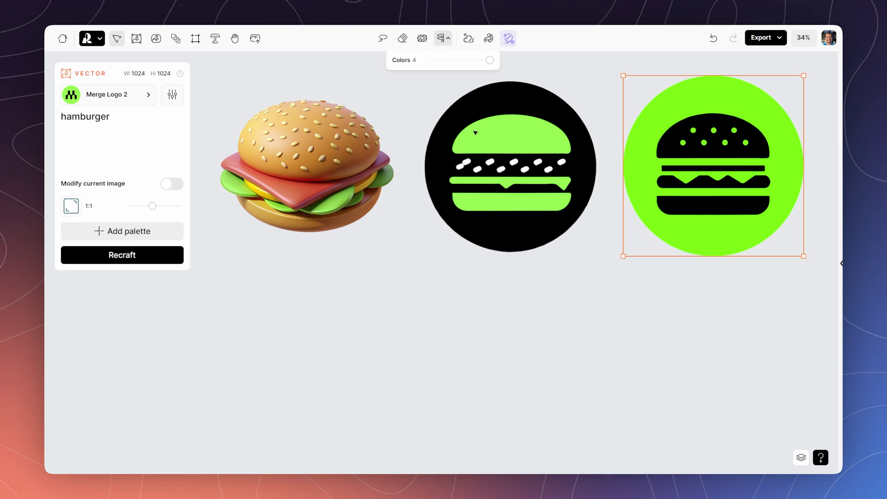
pyautogui.click(475, 134)
pyautogui.click(446, 335)
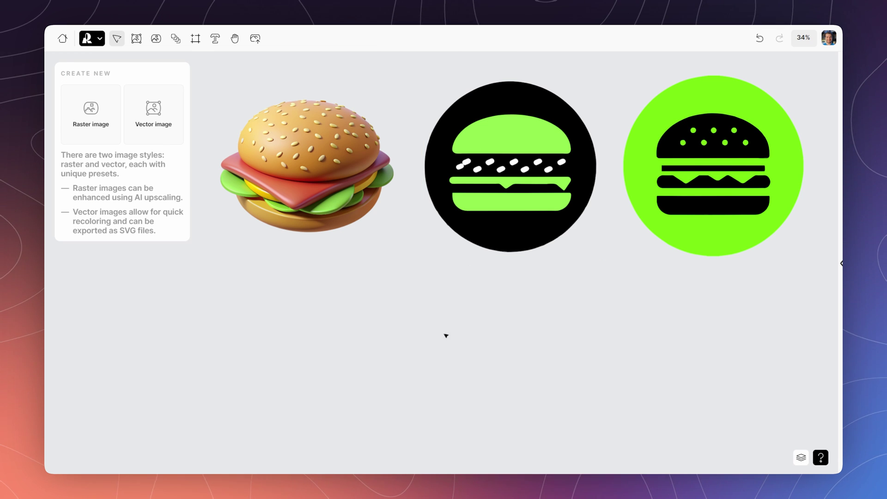
# In Recraft, make room on the canvas and place a new image set below the three hamburger images
pyautogui.scroll(-5, 400, 324)
pyautogui.moveTo(581, 345); pyautogui.dragTo(509, 247)
pyautogui.press('v')
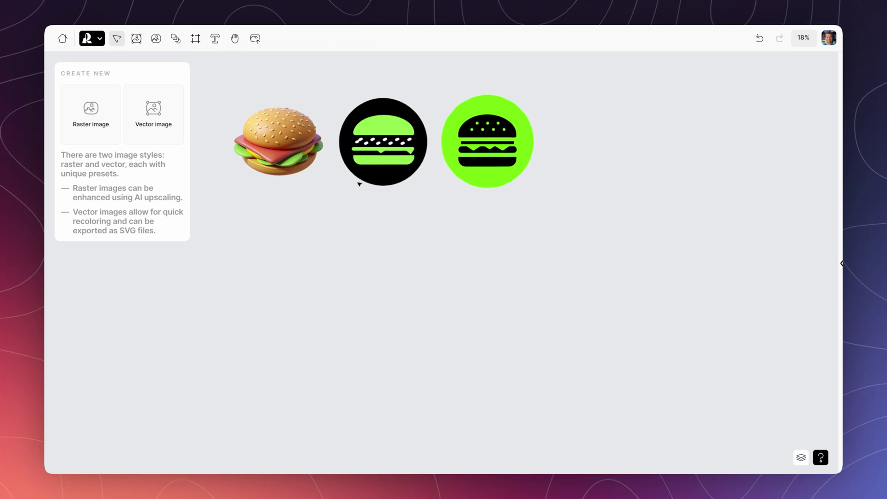
pyautogui.click(177, 40)
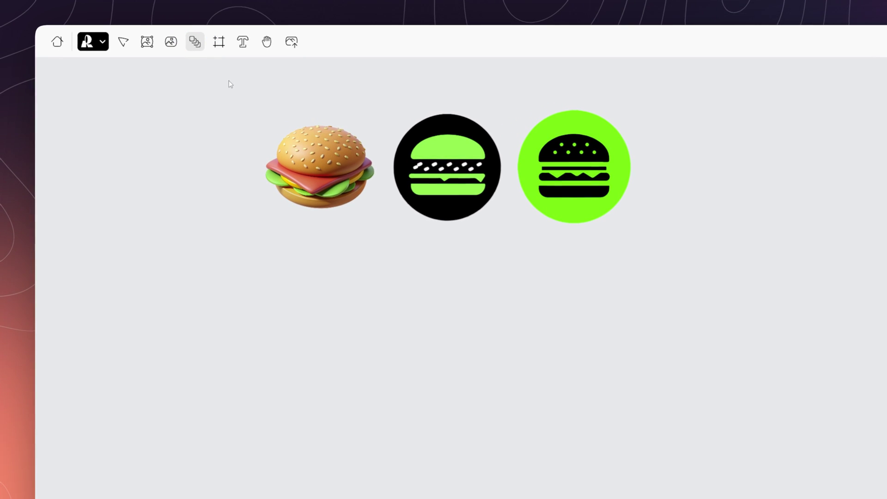
pyautogui.click(265, 250)
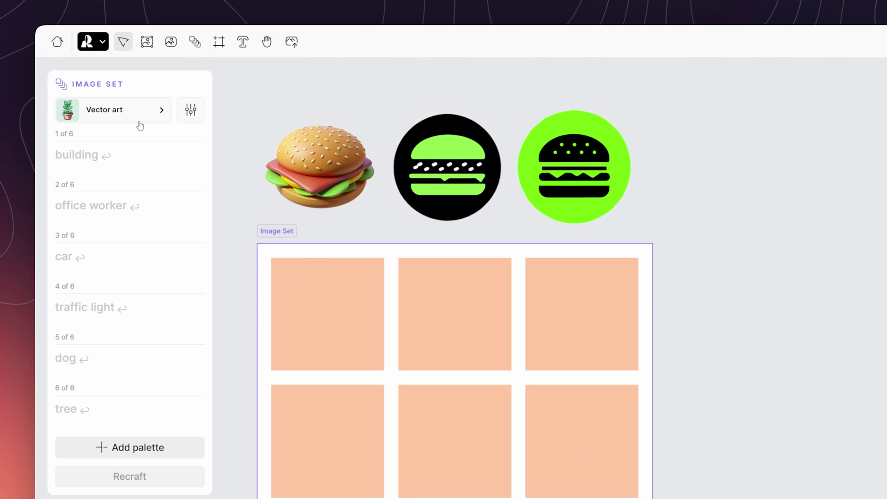
# Apply the Merge Logo 2 style and generate the image set with the prompts search, envelope, map, house, lightning and music
pyautogui.click(145, 121)
pyautogui.click(341, 119)
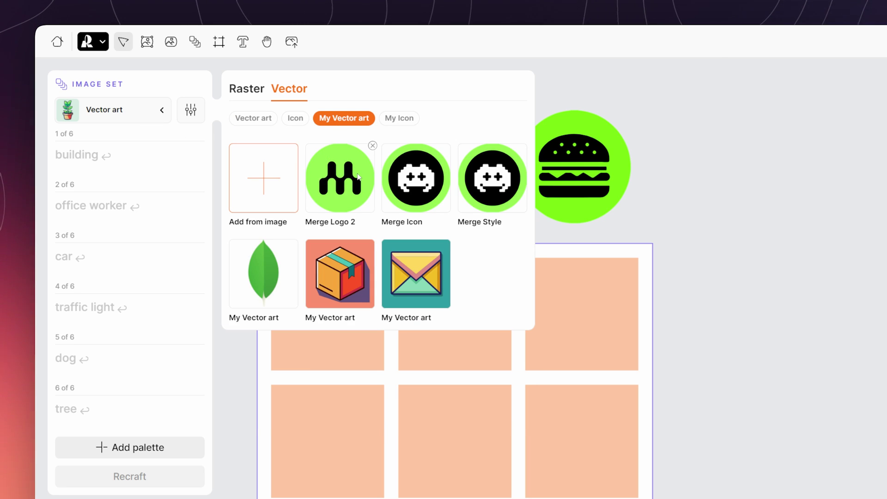
pyautogui.click(359, 186)
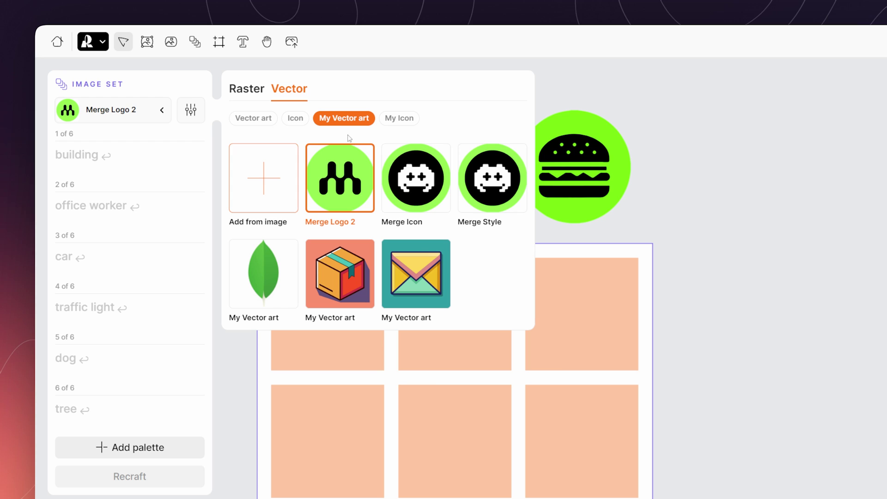
pyautogui.click(123, 150)
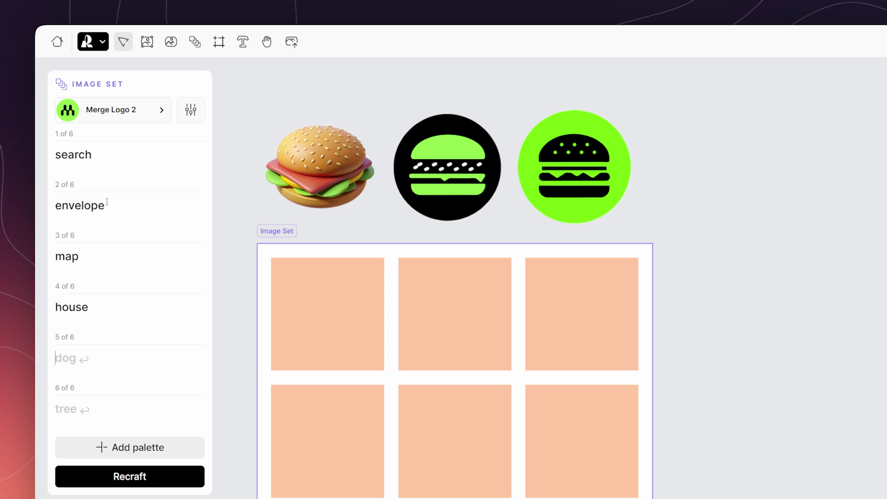
pyautogui.click(155, 477)
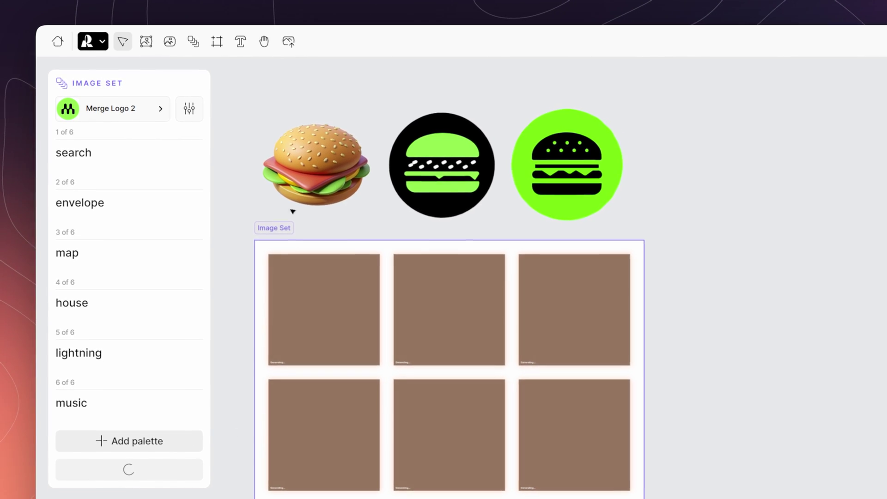
pyautogui.click(727, 247)
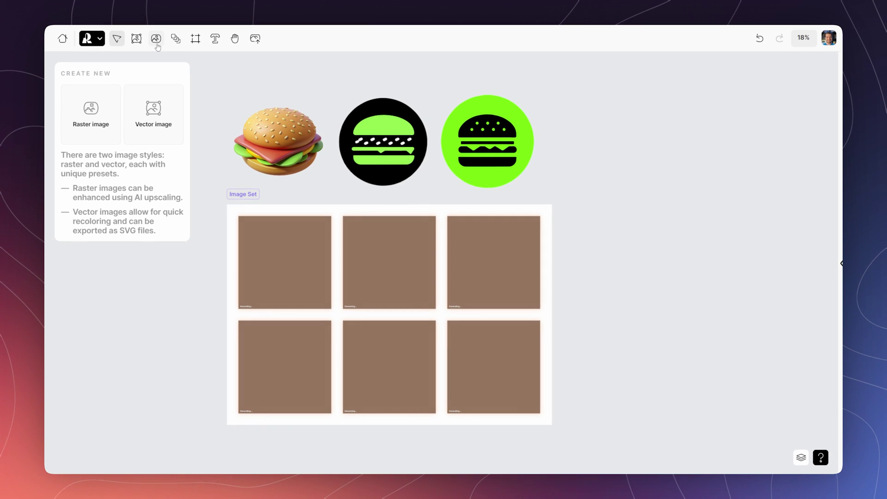
# Place a second image set to the right of the first and apply the custom Merge Icon style to it
pyautogui.click(175, 39)
pyautogui.click(572, 207)
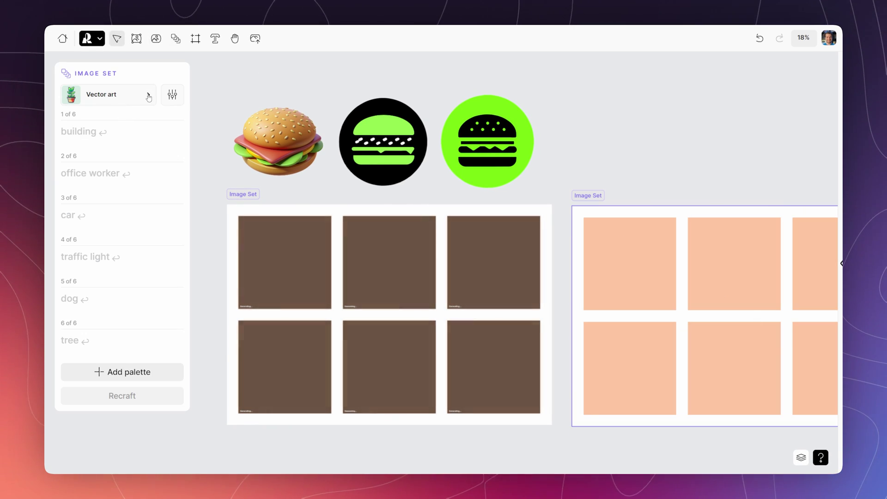
pyautogui.click(135, 103)
pyautogui.click(298, 102)
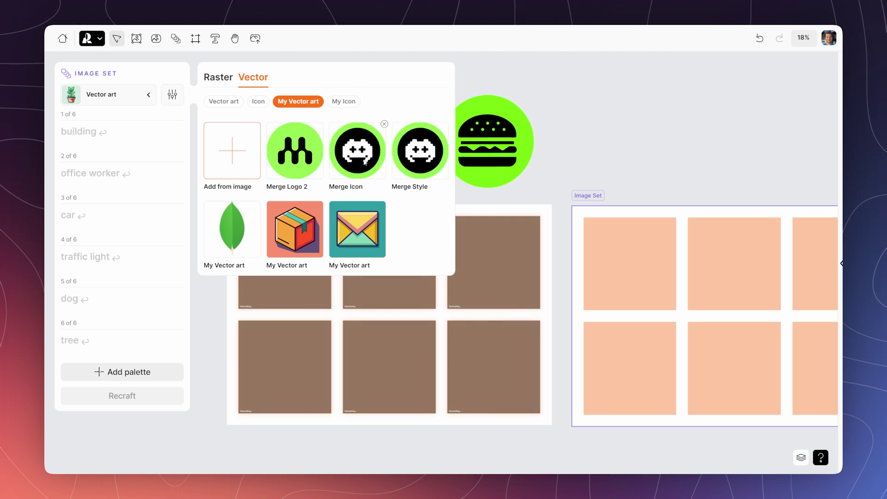
pyautogui.click(363, 160)
# Generate the second image set with the prompts search, house, map, lightning, music and envelope
pyautogui.click(100, 134)
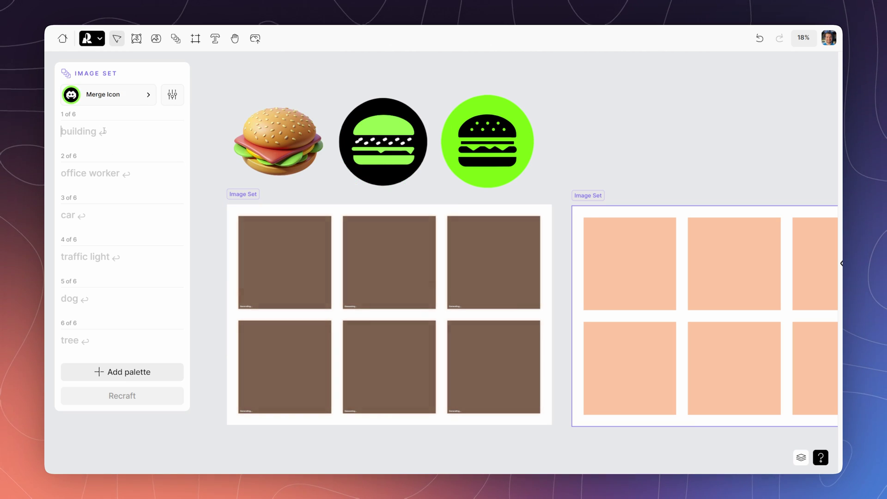
pyautogui.write('search')
pyautogui.press('Return')
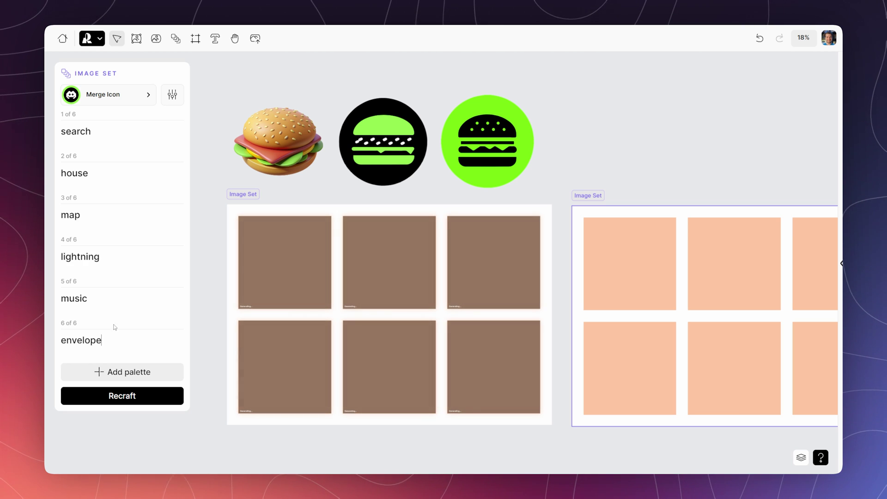
pyautogui.click(122, 395)
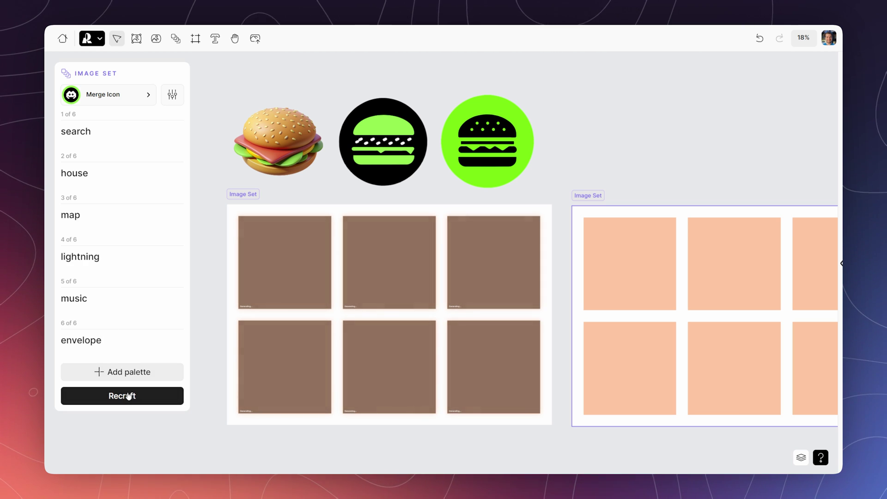
pyautogui.click(712, 122)
pyautogui.press('space')
pyautogui.moveTo(685, 151); pyautogui.dragTo(657, 142)
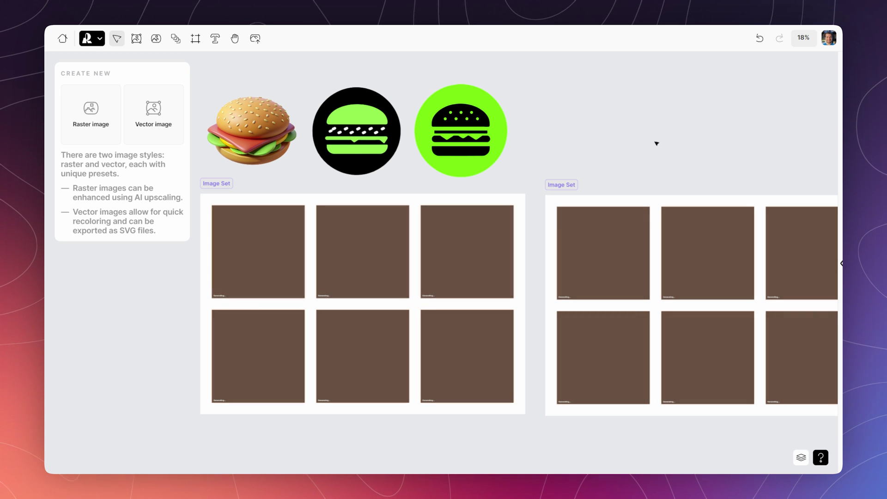
# Inspect the first set's search icon and the envelope's color palette, and regenerate the envelope and map icons
pyautogui.click(287, 242)
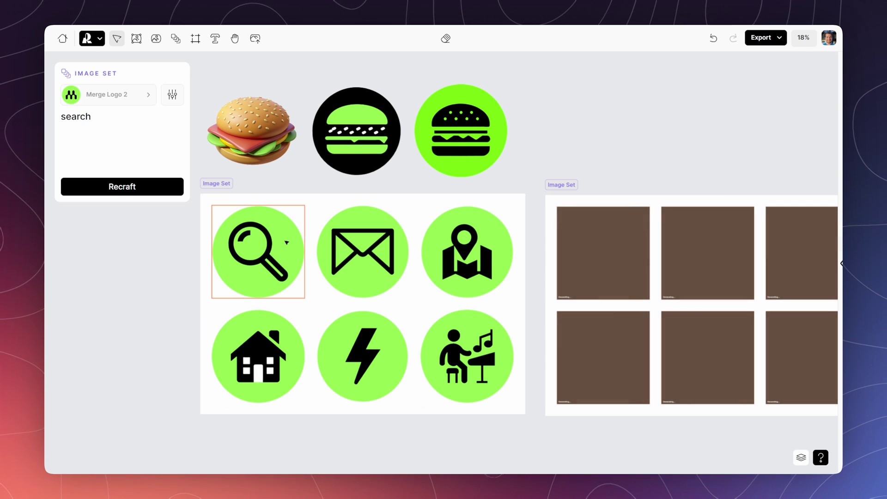
pyautogui.click(367, 225)
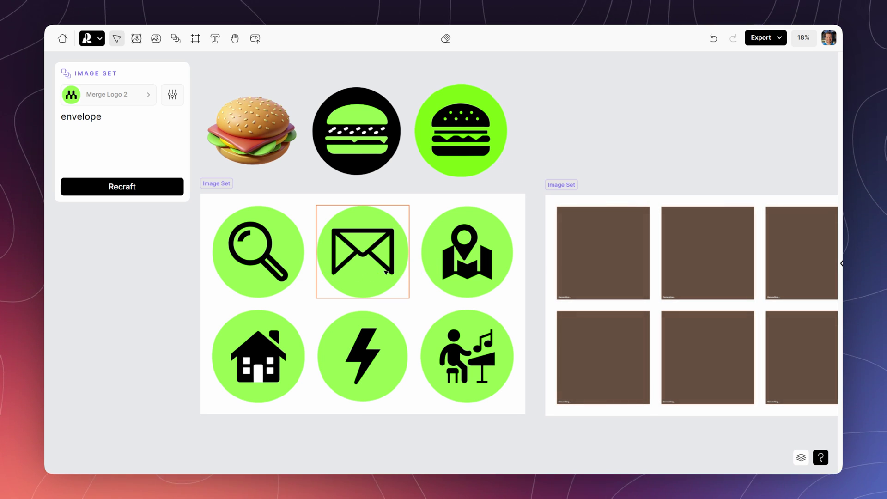
pyautogui.click(172, 94)
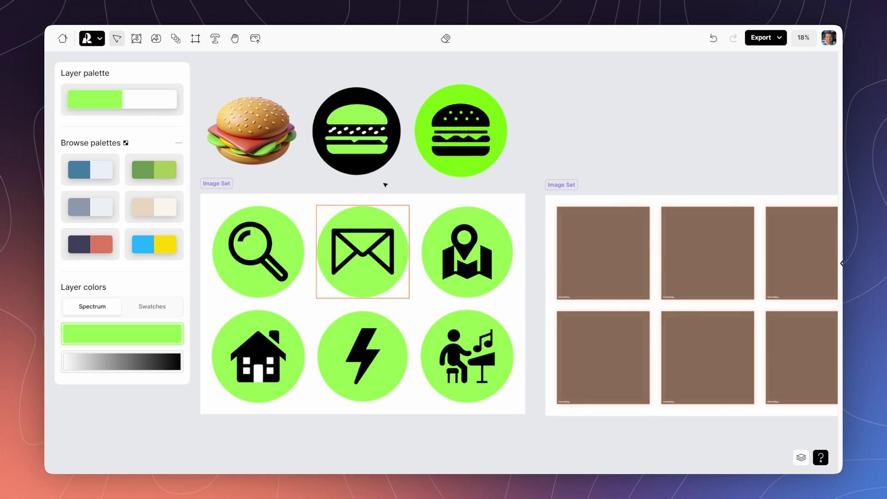
pyautogui.click(392, 220)
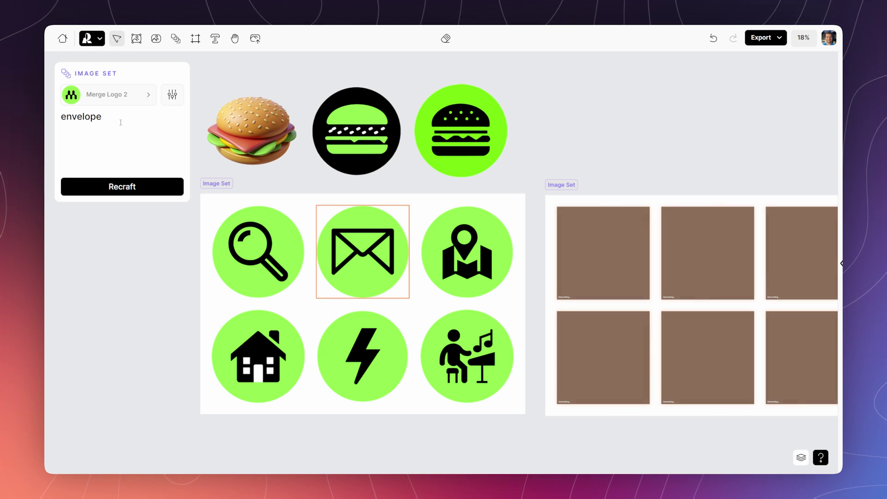
pyautogui.click(172, 187)
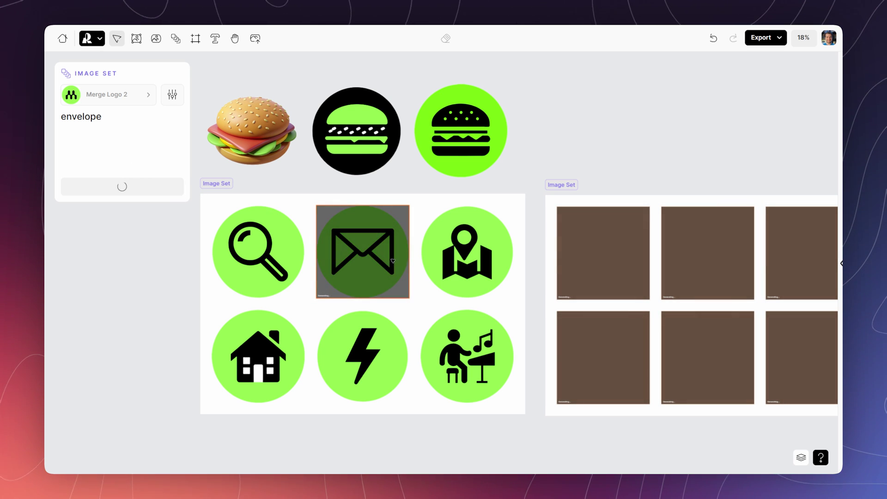
pyautogui.click(454, 251)
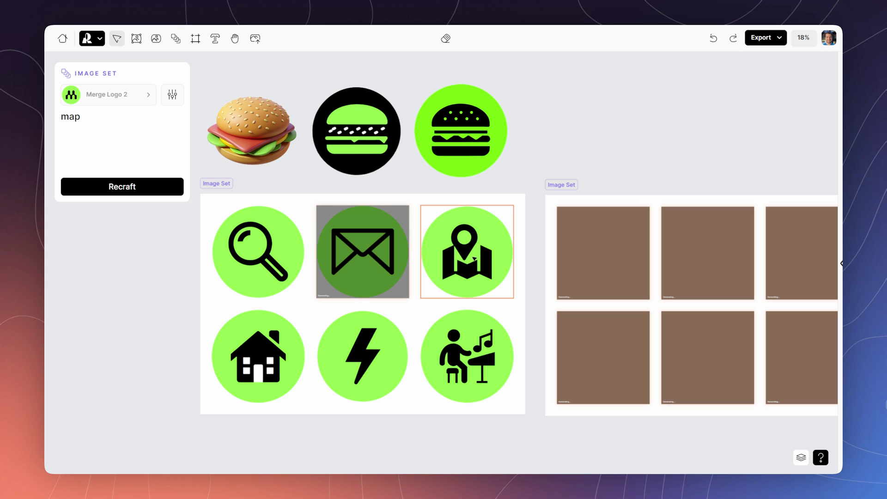
pyautogui.click(173, 192)
# Apply the saved green-and-black palette (#93FF51, #000000) to the second image set
pyautogui.click(580, 199)
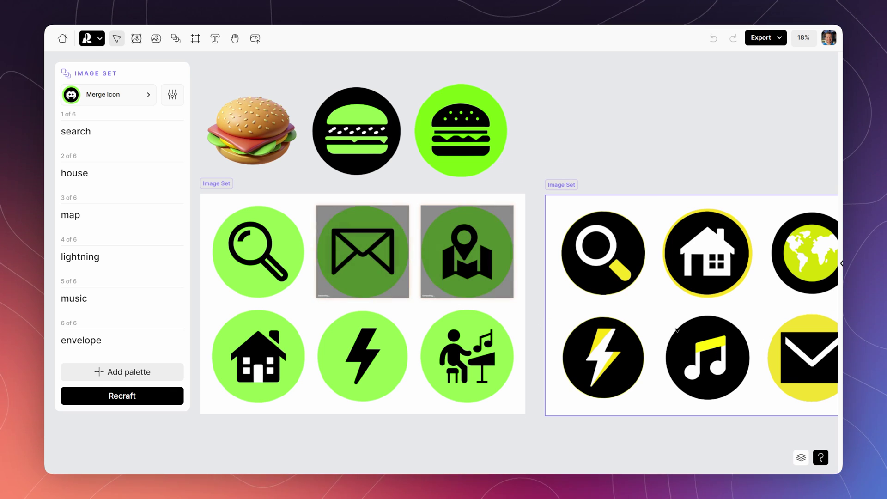
pyautogui.click(130, 374)
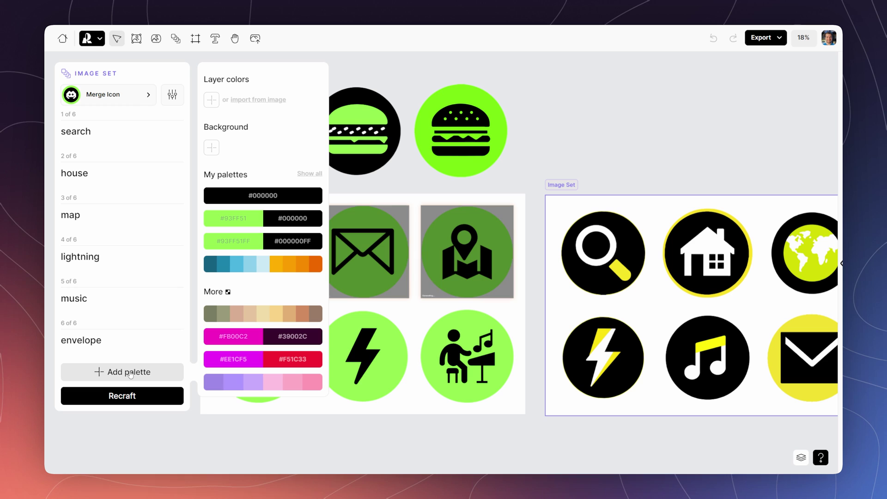
pyautogui.click(241, 223)
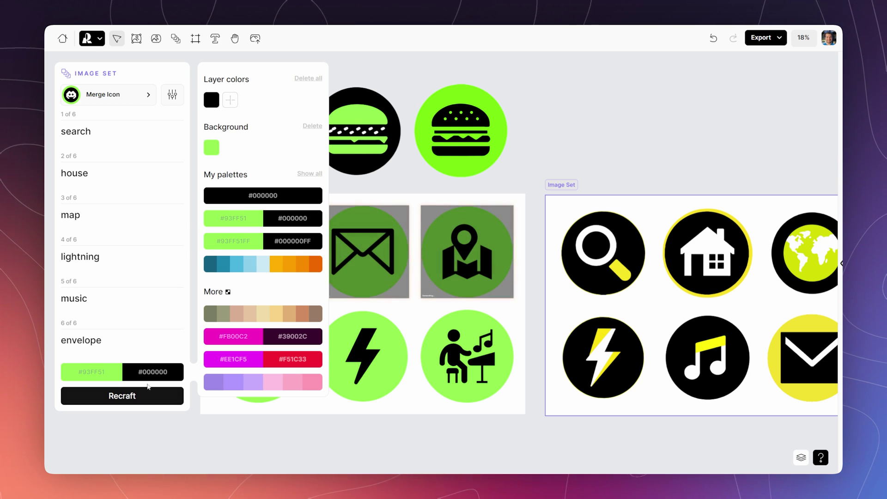
# Regenerate the second image set with the #93FF51 and #000000 palette
pyautogui.click(135, 395)
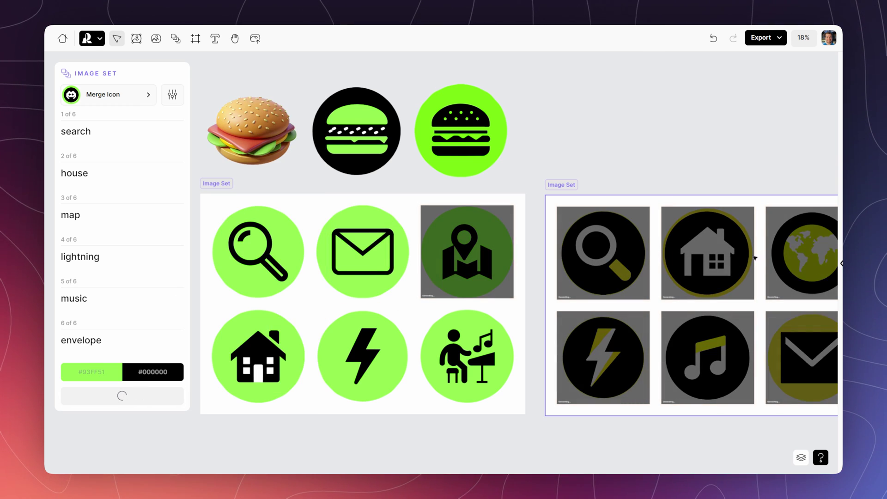
pyautogui.moveTo(577, 132); pyautogui.dragTo(661, 196)
pyautogui.moveTo(633, 184); pyautogui.dragTo(666, 178)
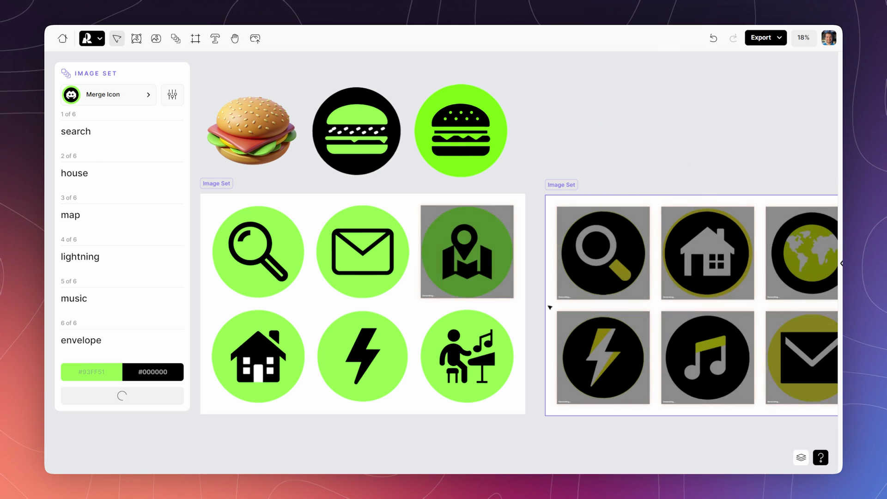
pyautogui.moveTo(424, 183); pyautogui.dragTo(383, 208)
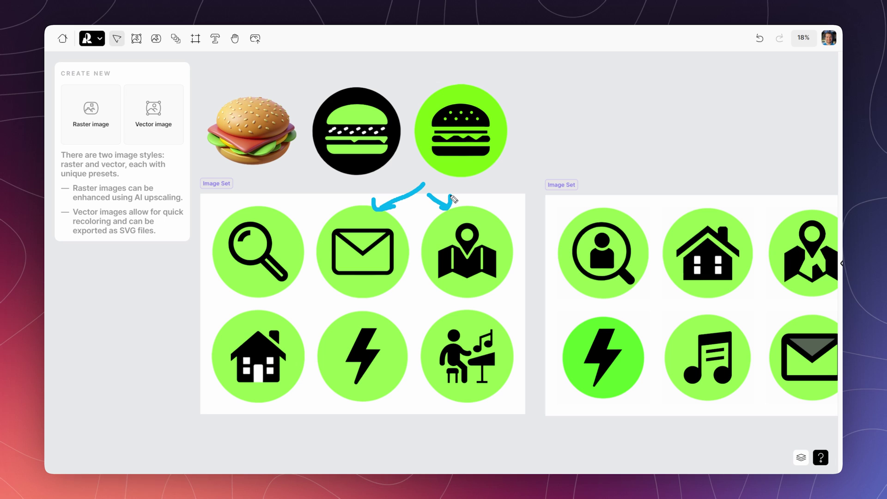
# Remove the green background color from the second image set's palette and make #93FF51 its only layer color
pyautogui.click(561, 209)
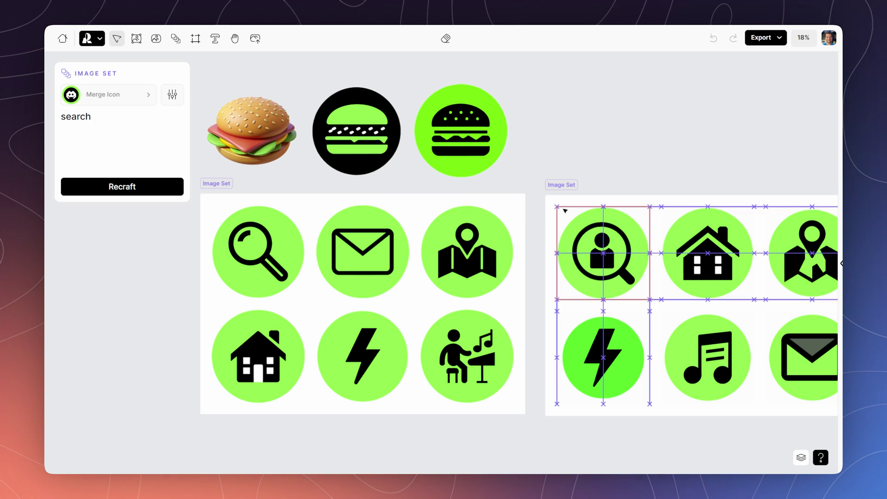
pyautogui.click(563, 183)
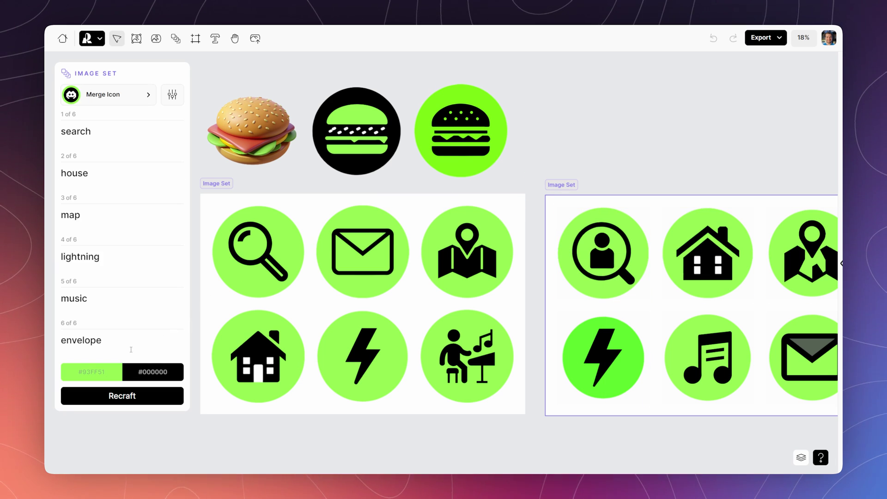
pyautogui.click(93, 373)
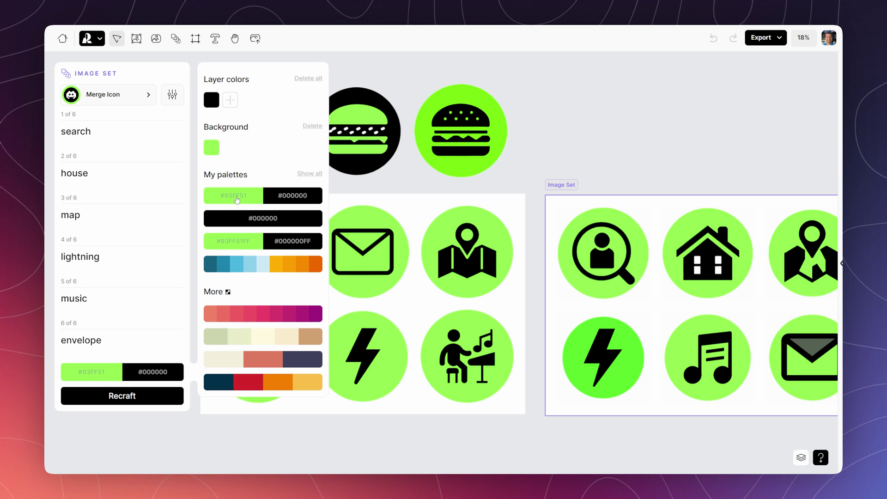
pyautogui.click(211, 147)
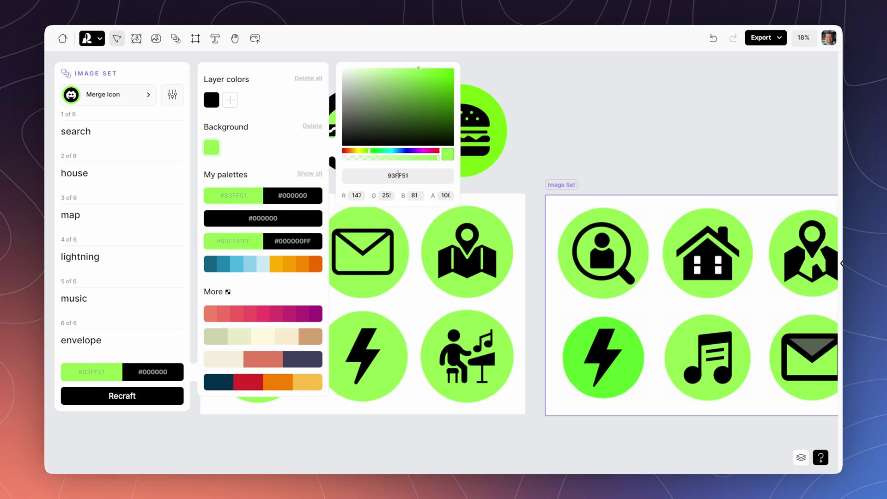
pyautogui.click(308, 126)
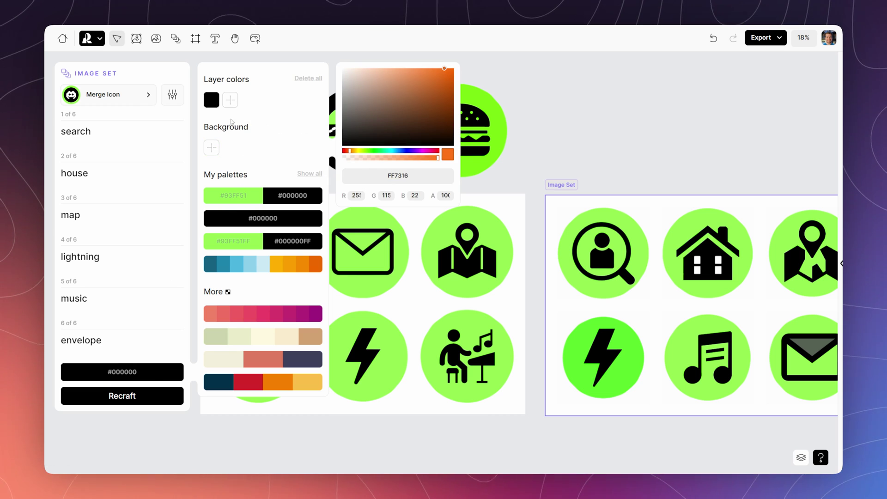
pyautogui.click(230, 101)
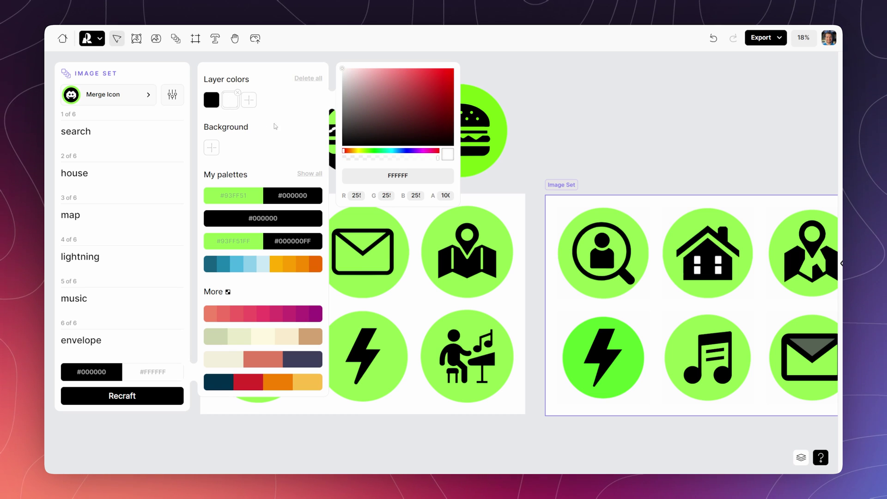
pyautogui.doubleClick(395, 176)
pyautogui.write('93FF51')
pyautogui.click(215, 100)
pyautogui.click(218, 92)
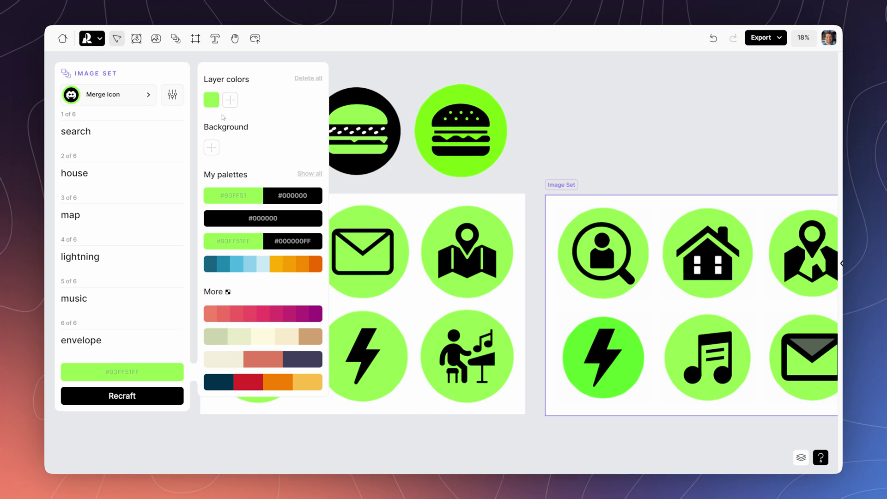
# Set the second image set's background color to #000000 and regenerate all six icons
pyautogui.click(211, 147)
pyautogui.moveTo(406, 88); pyautogui.dragTo(323, 162)
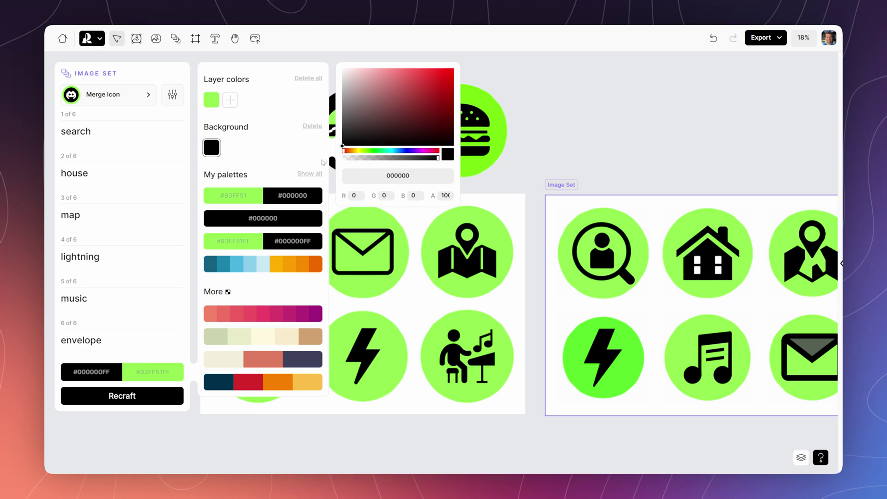
pyautogui.click(552, 189)
pyautogui.click(158, 391)
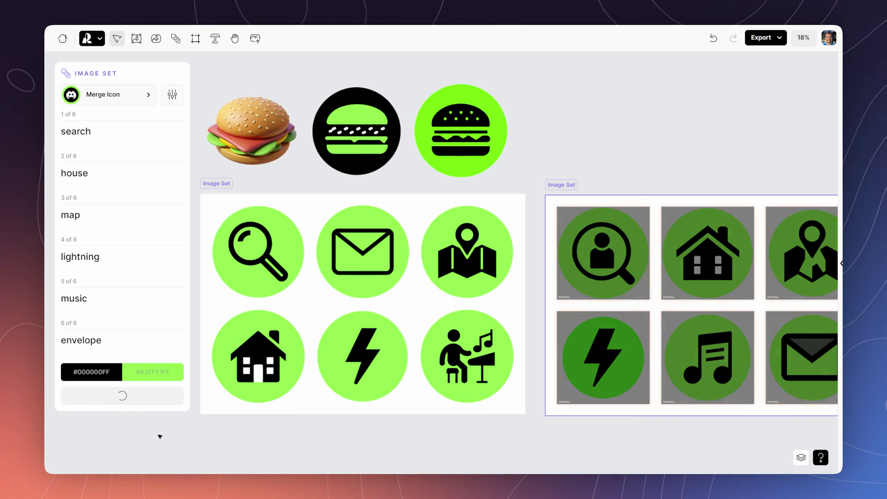
pyautogui.click(631, 99)
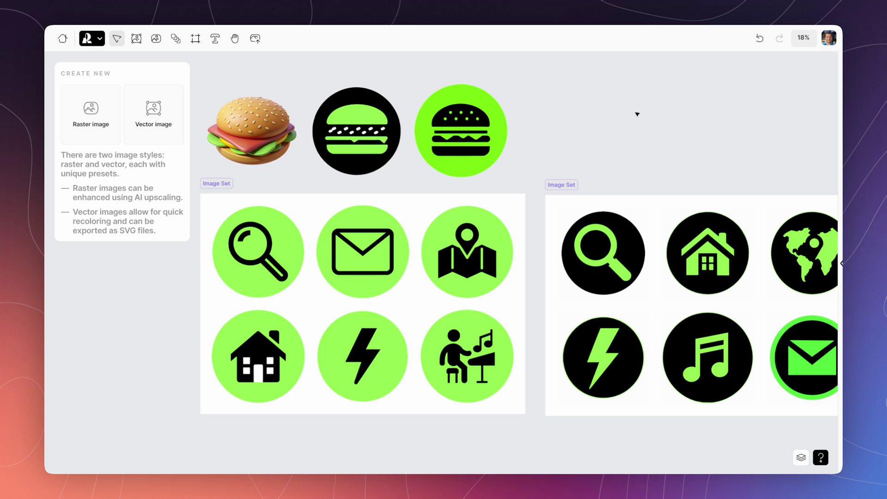
pyautogui.scroll(-3, 590, 155)
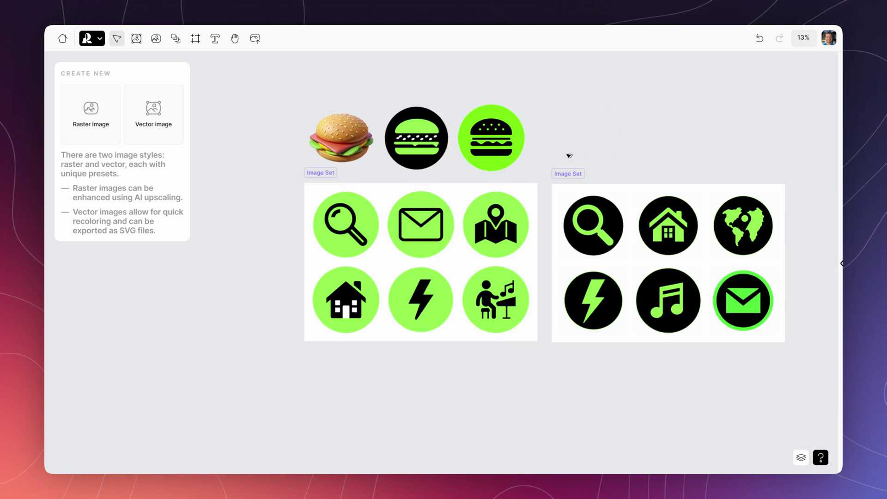
pyautogui.hscroll(3, 568, 155)
pyautogui.scroll(-2, 568, 155)
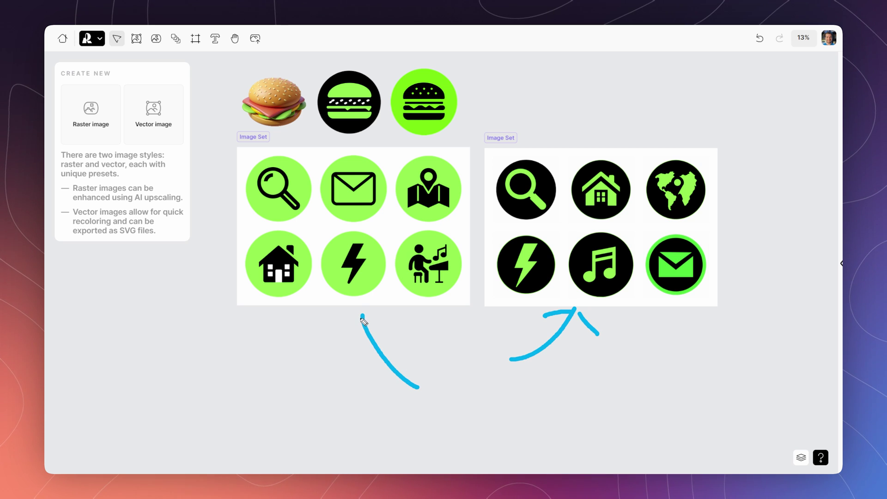
pyautogui.press('Escape')
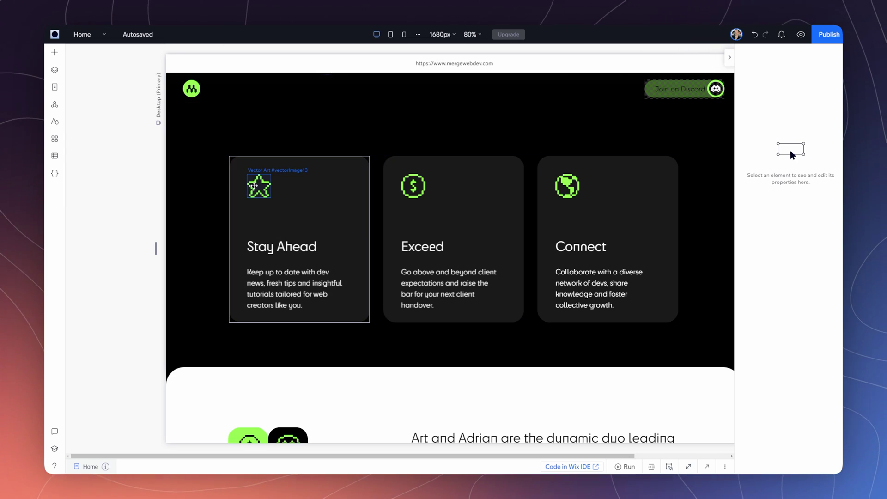
# In the Wix editor, examine the vector icons on the Stay Ahead, Exceed and Connect cards and select the Stay Ahead star
pyautogui.click(259, 186)
pyautogui.click(413, 185)
pyautogui.click(567, 186)
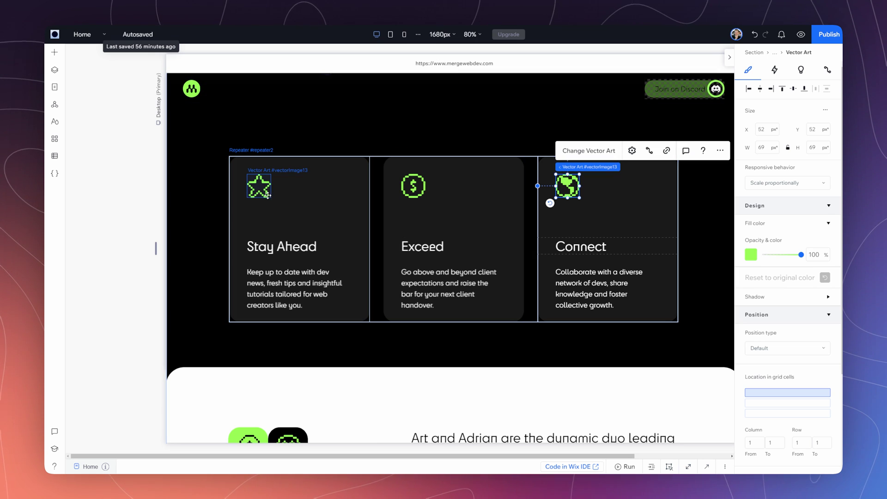
pyautogui.click(259, 186)
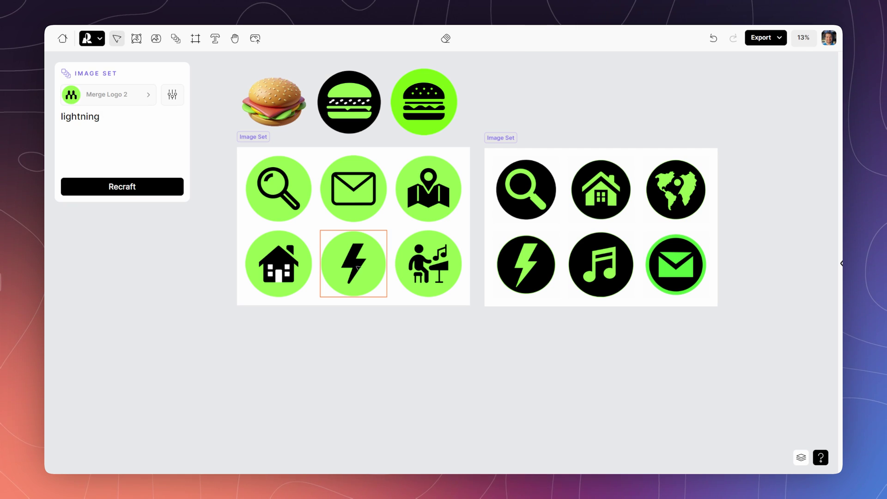
# In Recraft, export the lightning icon of the first image set as an SVG file
pyautogui.rightClick(355, 258)
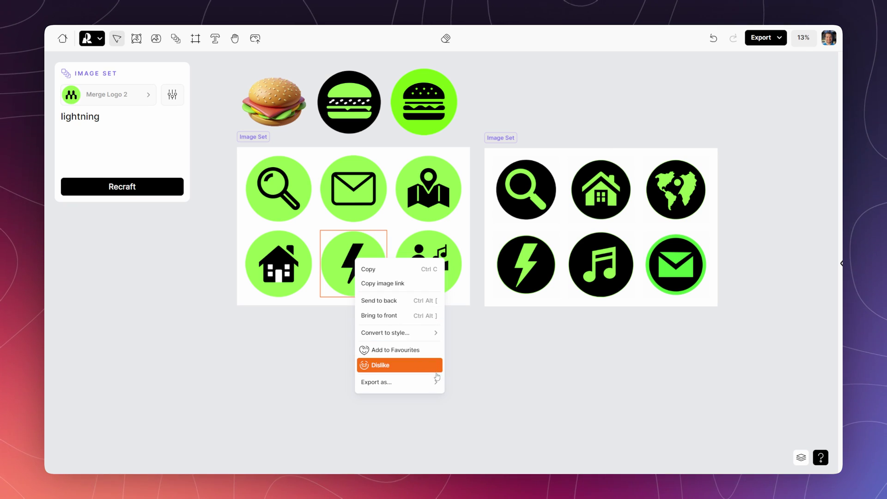
pyautogui.moveTo(416, 382)
pyautogui.click(462, 409)
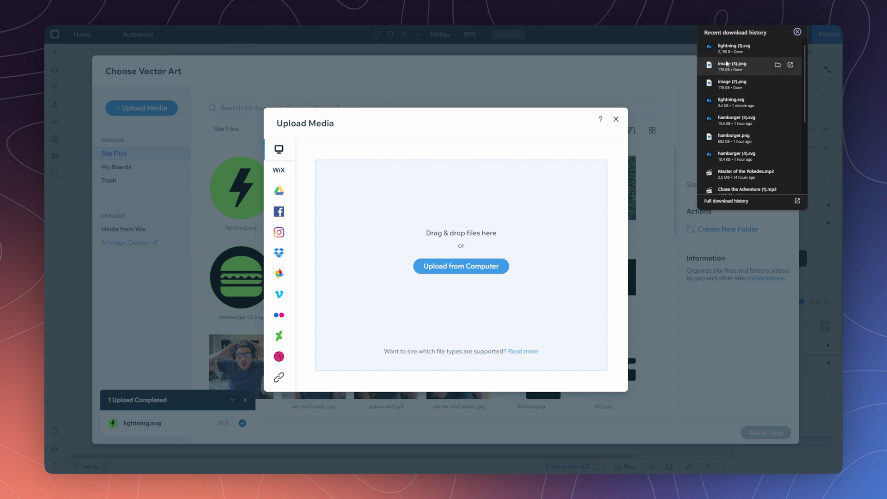
# Upload lightning (1).svg to the Wix site files and replace the Stay Ahead card's star icon with it
pyautogui.moveTo(734, 48); pyautogui.dragTo(511, 209)
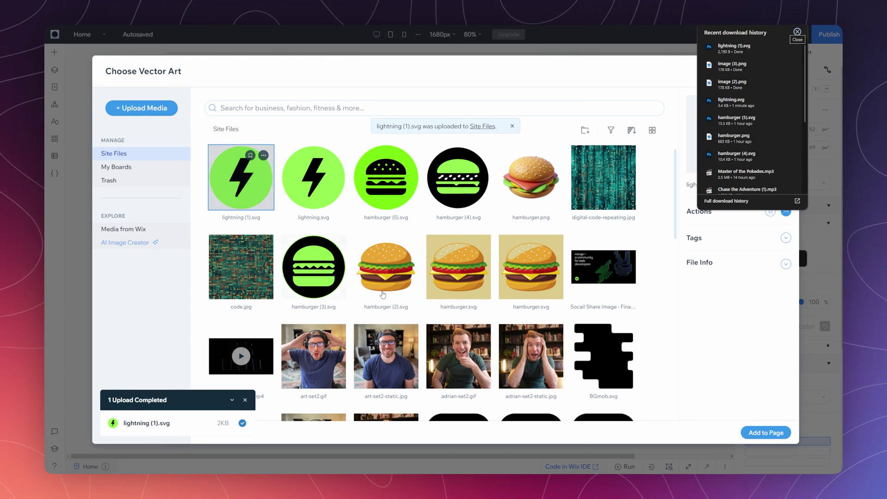
pyautogui.click(765, 433)
pyautogui.click(297, 229)
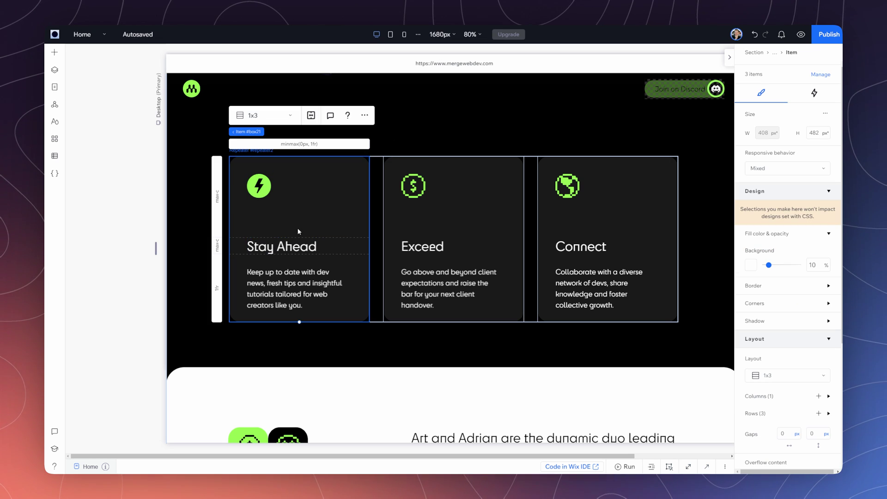
pyautogui.click(345, 407)
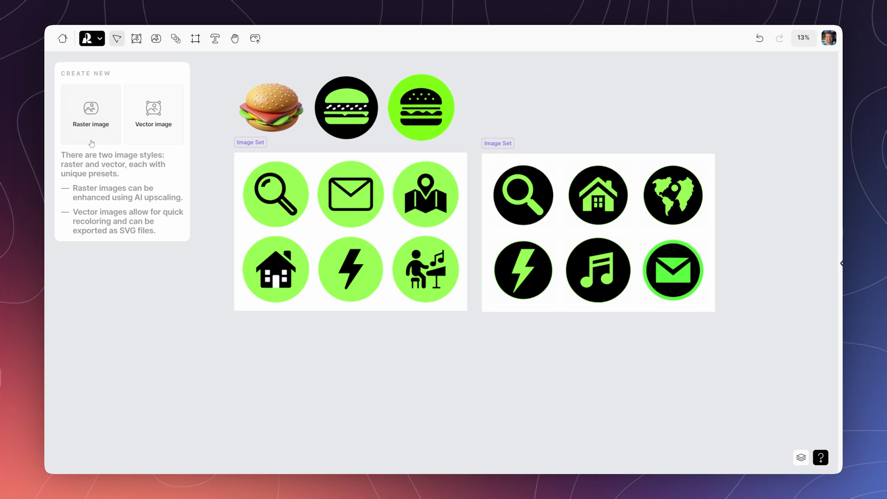
# In Recraft, place a new raster image below the first image set and apply the Seamless illustration style
pyautogui.click(91, 143)
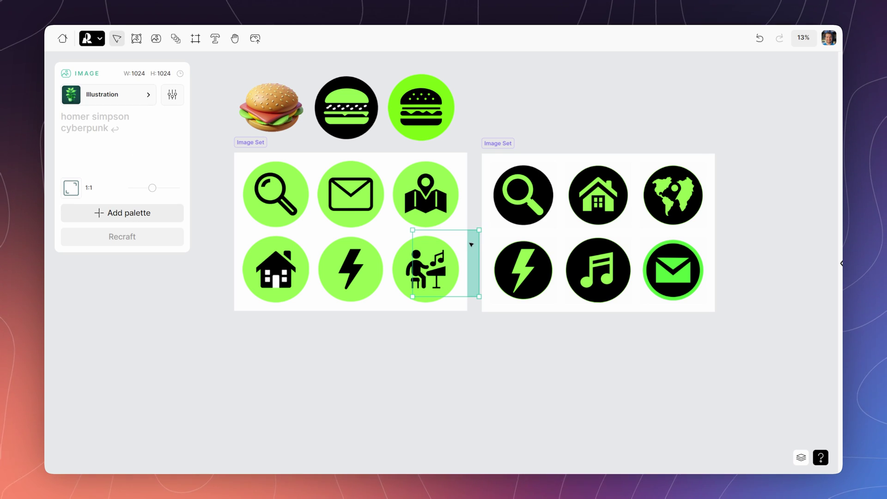
pyautogui.moveTo(472, 245); pyautogui.dragTo(290, 335)
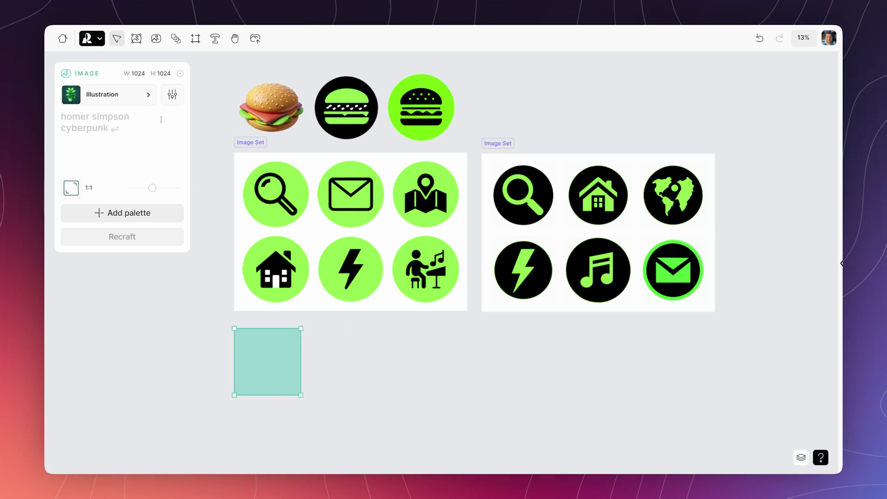
pyautogui.click(143, 95)
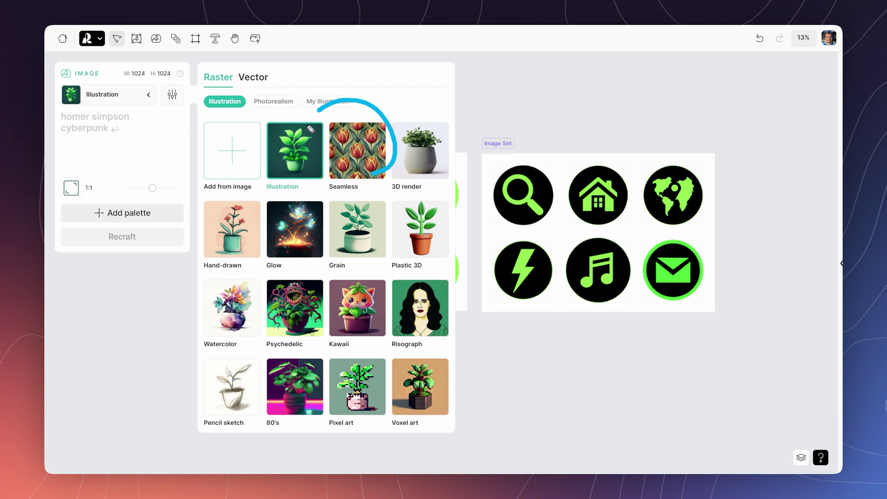
pyautogui.click(365, 158)
# Enter the prompt "programmers running", enlarge the raster image to about 2069 × 2069, and generate it
pyautogui.click(107, 124)
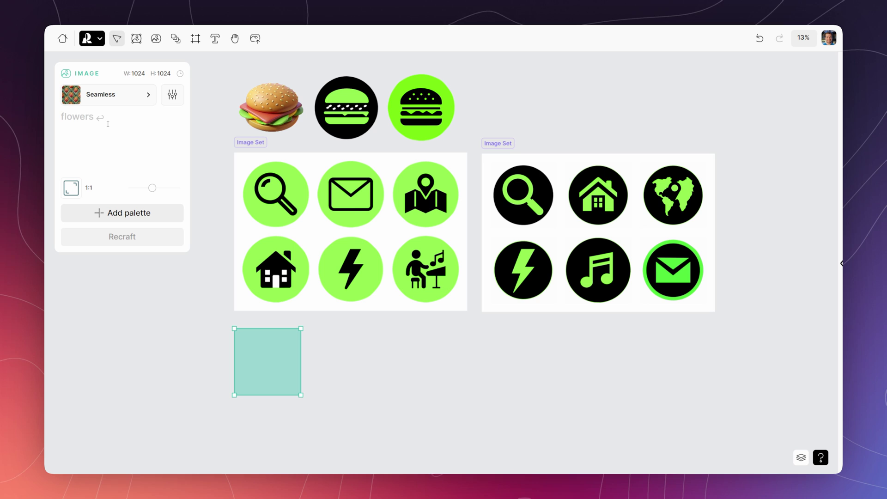
pyautogui.write('programmers running')
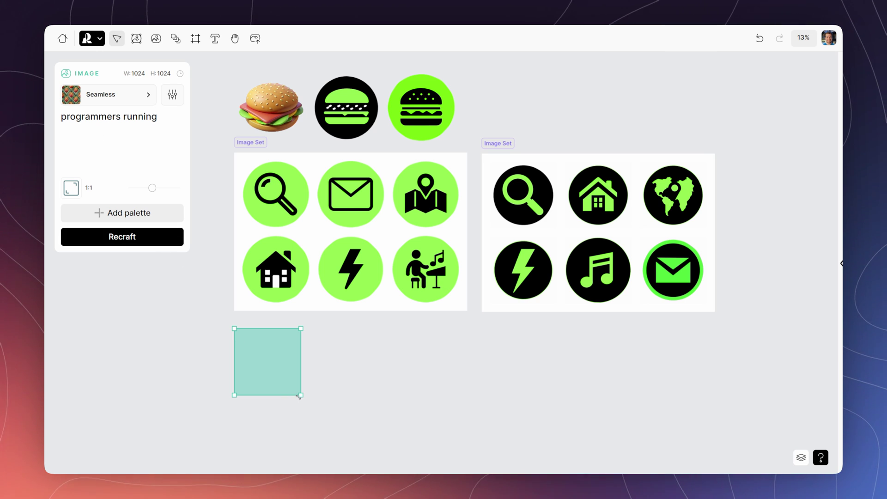
pyautogui.moveTo(300, 396); pyautogui.dragTo(369, 460)
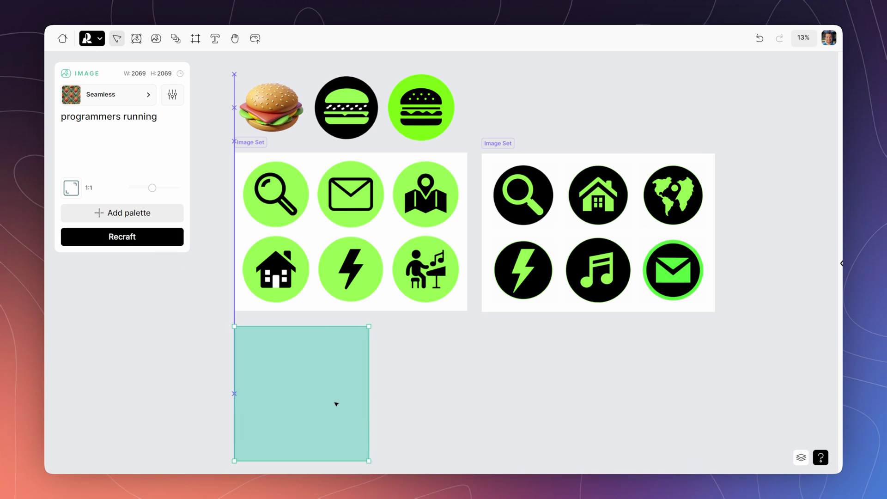
pyautogui.click(118, 236)
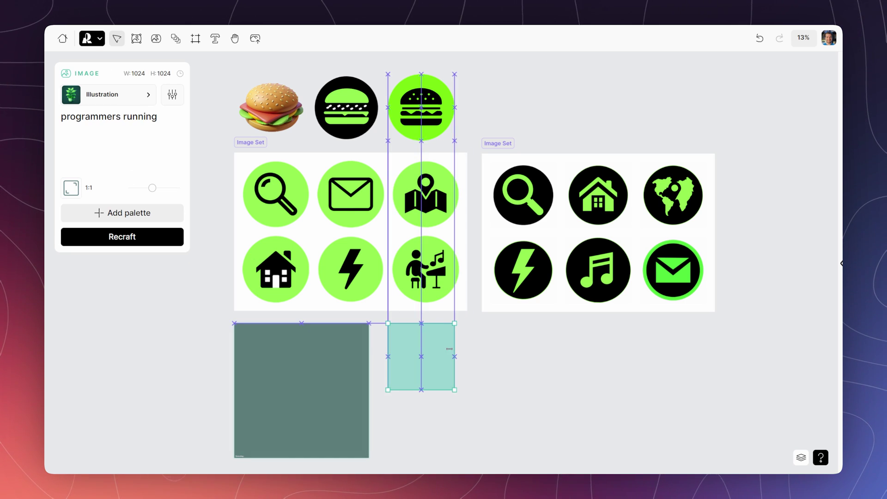
# Add a second Seamless raster image of about 2073 × 2073 beside the first and generate it from "computer keyboards and mice"
pyautogui.moveTo(449, 349); pyautogui.dragTo(442, 349)
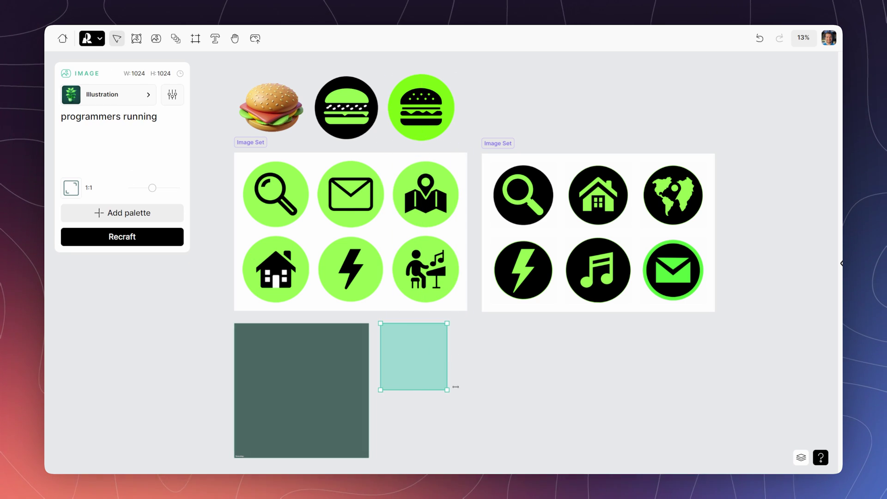
pyautogui.write('compute')
pyautogui.write('r keyboa')
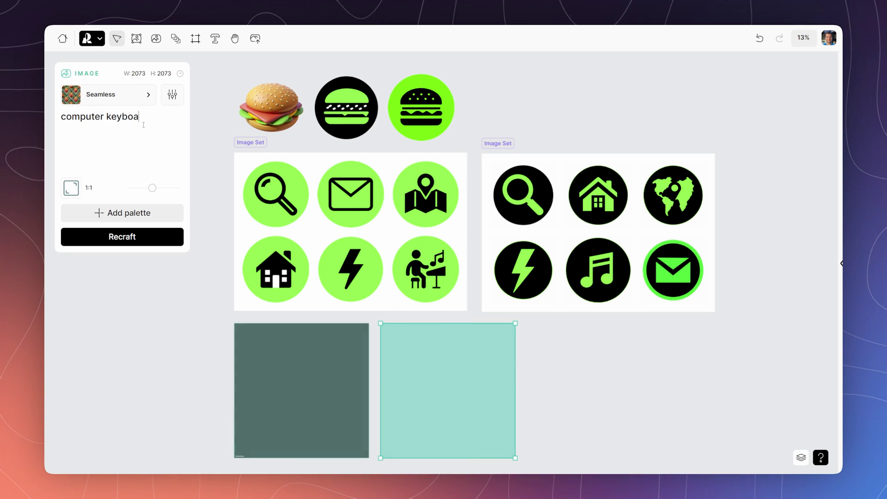
pyautogui.write('rds and mice')
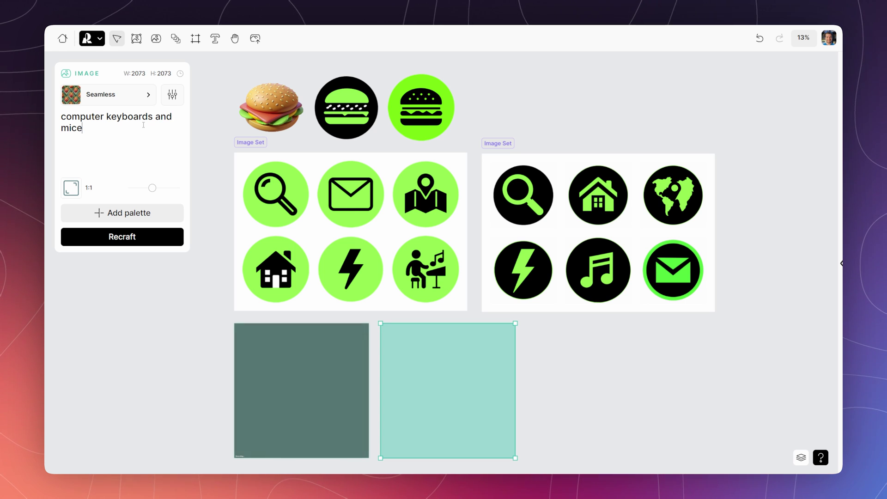
pyautogui.click(148, 236)
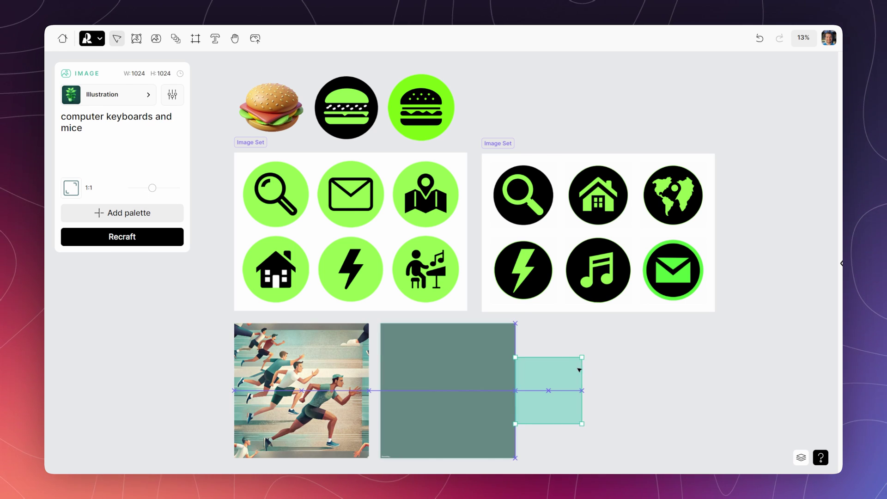
# Generate a third image of similar size beside the computer keyboards and mice pattern, and select that pattern
pyautogui.moveTo(578, 369); pyautogui.dragTo(657, 458)
pyautogui.click(132, 238)
pyautogui.click(161, 301)
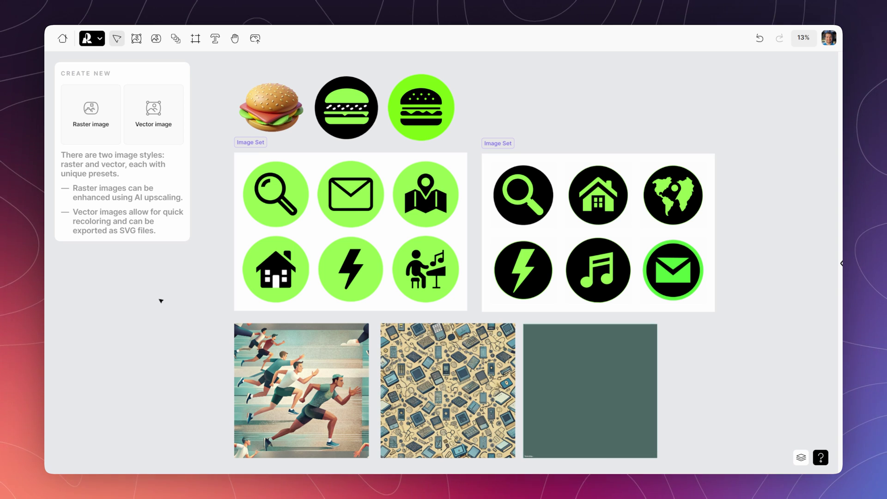
pyautogui.click(426, 357)
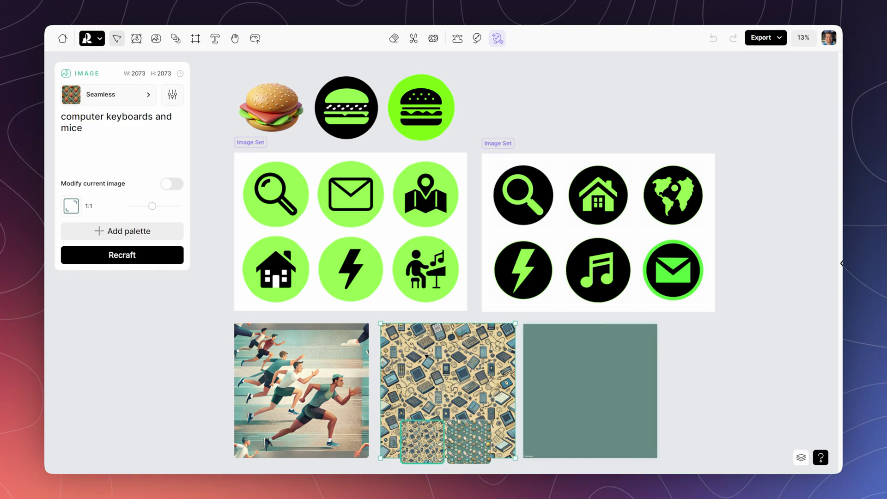
# Switch the programmers running image and the computer keyboards and mice image each to their second generated variation
pyautogui.click(317, 345)
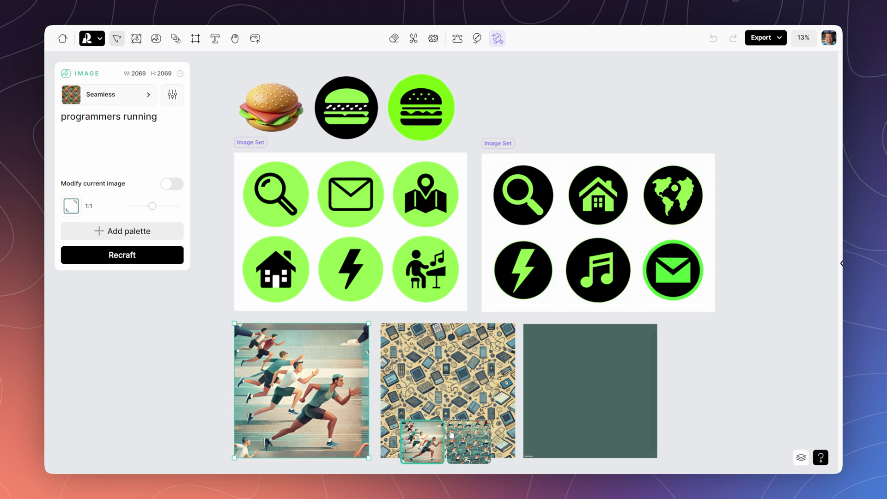
pyautogui.click(479, 455)
pyautogui.click(485, 402)
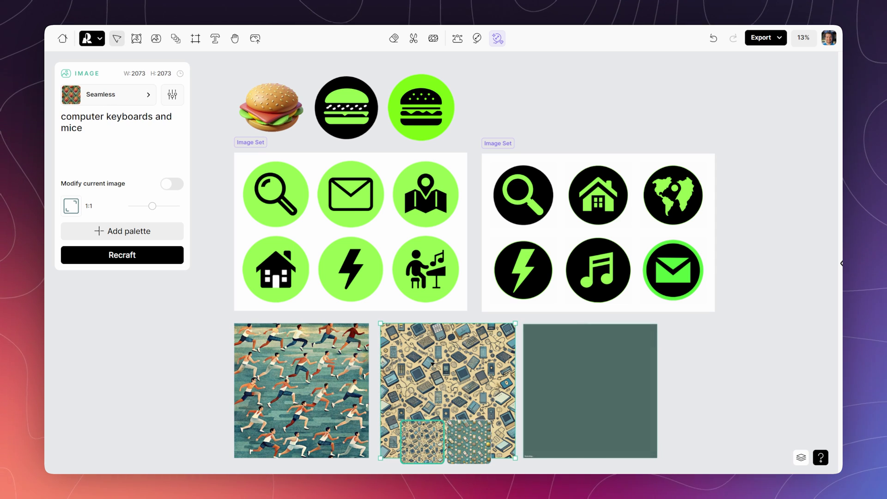
pyautogui.click(472, 441)
pyautogui.click(696, 382)
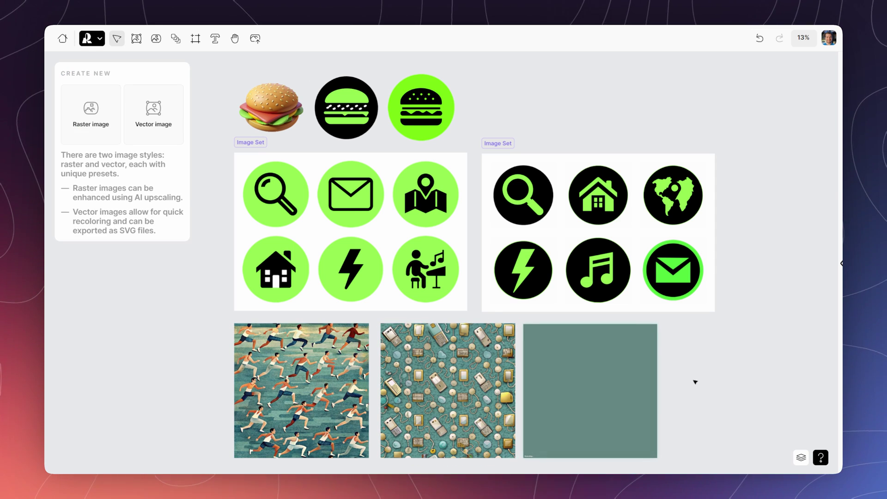
# Apply the palette with #000000 background and #93FF51 layer color to the programmers running pattern and regenerate it
pyautogui.click(323, 379)
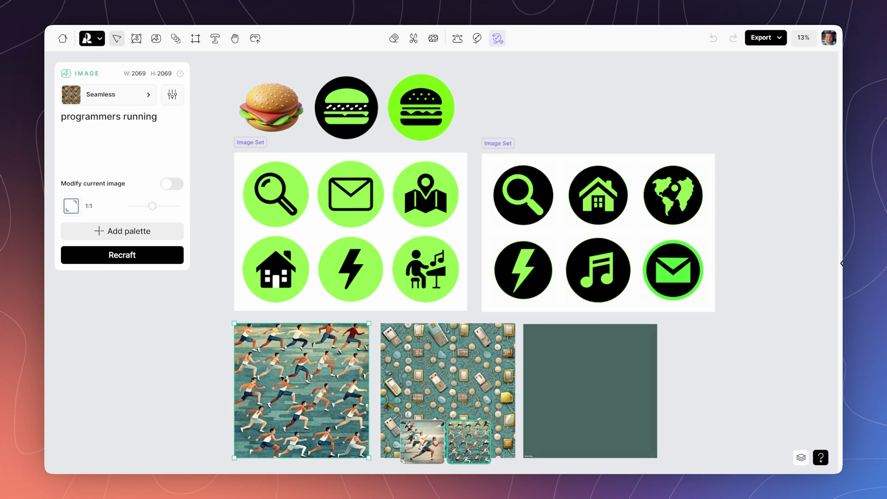
pyautogui.click(112, 233)
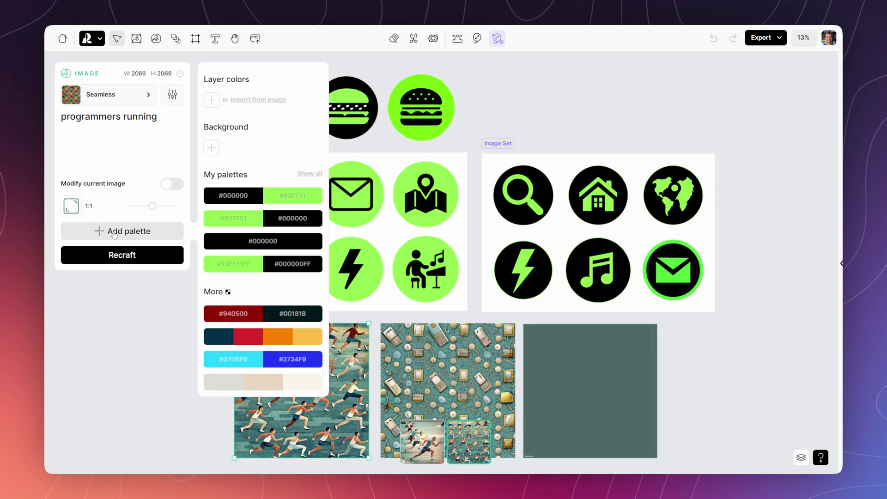
pyautogui.click(239, 198)
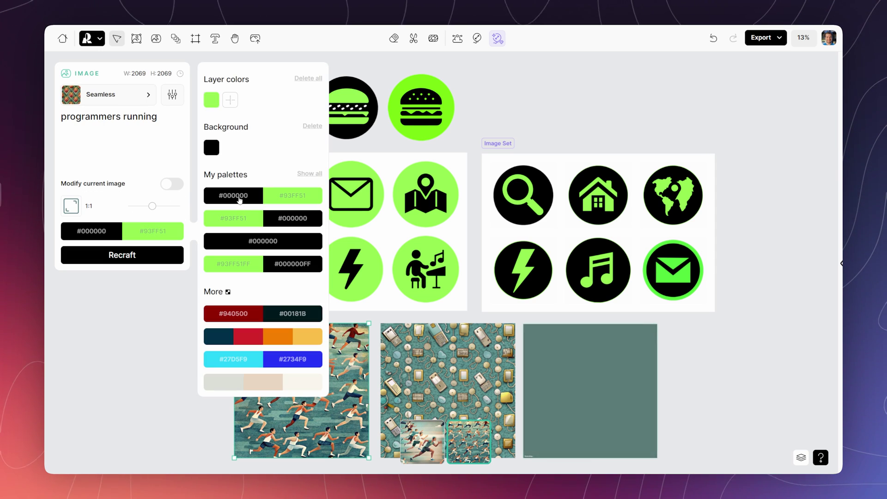
pyautogui.click(128, 255)
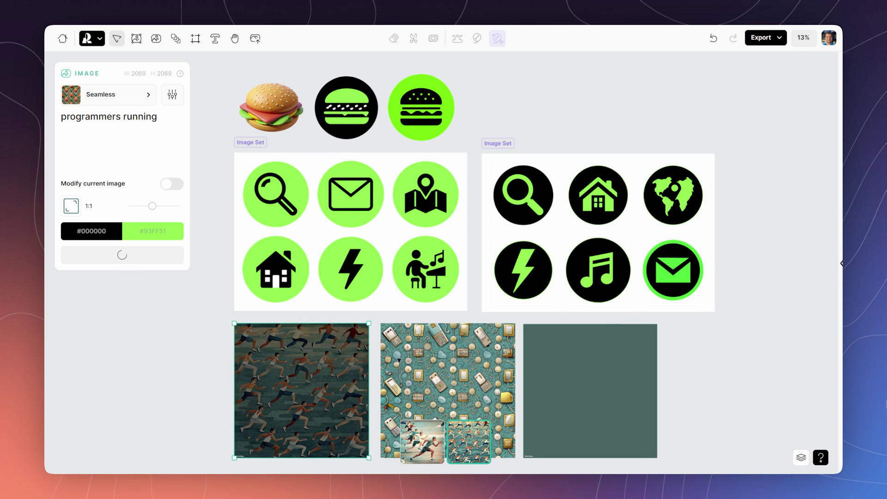
pyautogui.click(158, 315)
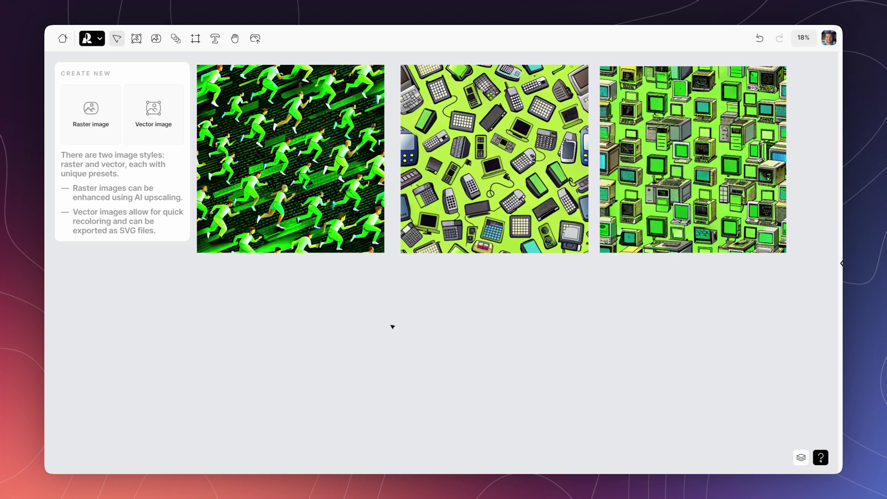
# Compare the recolored running pattern's two variations, keep the dense diagonal one, and export it as a JPG
pyautogui.click(330, 216)
pyautogui.click(474, 453)
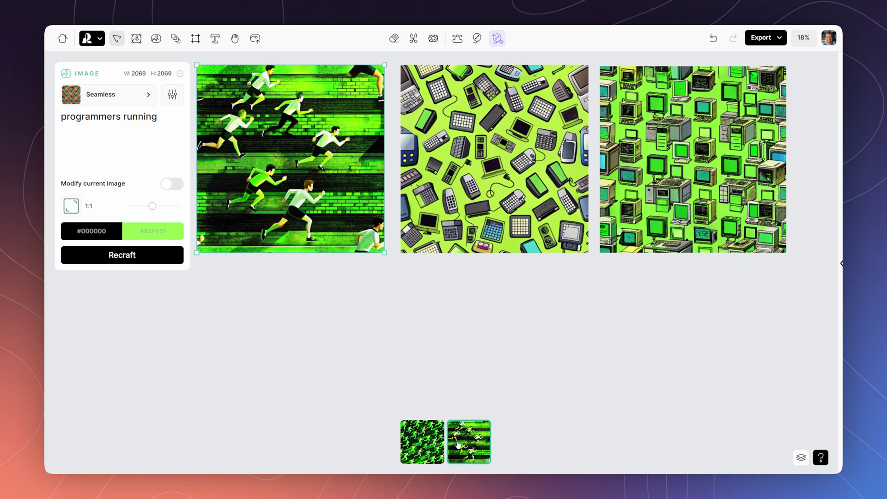
pyautogui.click(430, 439)
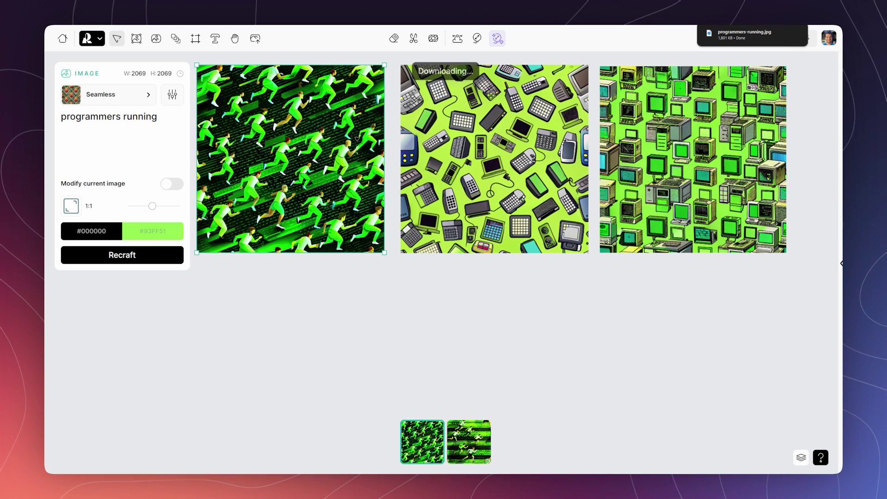
# Move the running pattern below the other patterns and duplicate it into a two-by-two grid of tiles
pyautogui.moveTo(348, 225); pyautogui.dragTo(350, 430)
pyautogui.scroll(-5, 358, 275)
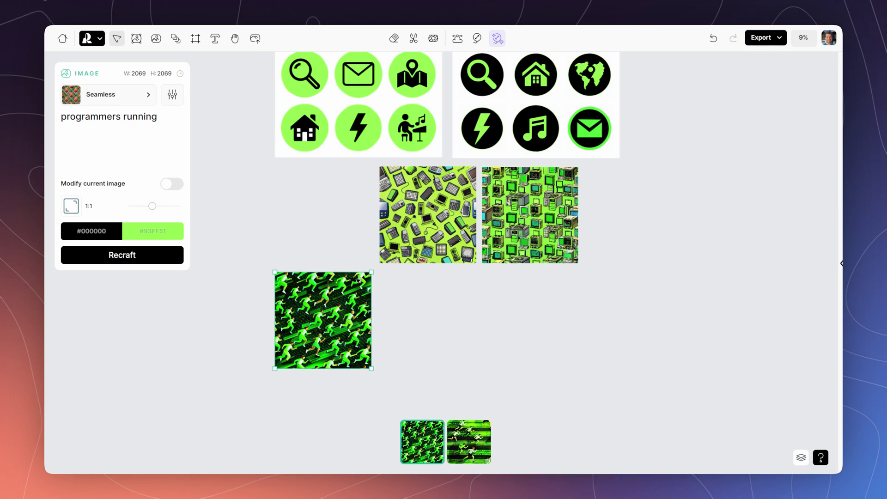
pyautogui.moveTo(348, 320); pyautogui.dragTo(347, 331)
pyautogui.press('Escape')
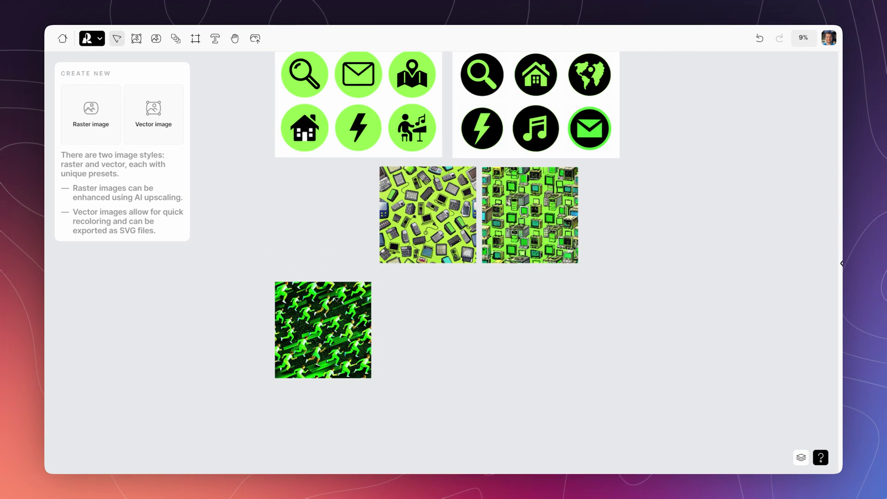
pyautogui.moveTo(336, 299); pyautogui.dragTo(439, 330)
pyautogui.click(391, 277)
pyautogui.moveTo(391, 277); pyautogui.dragTo(355, 415)
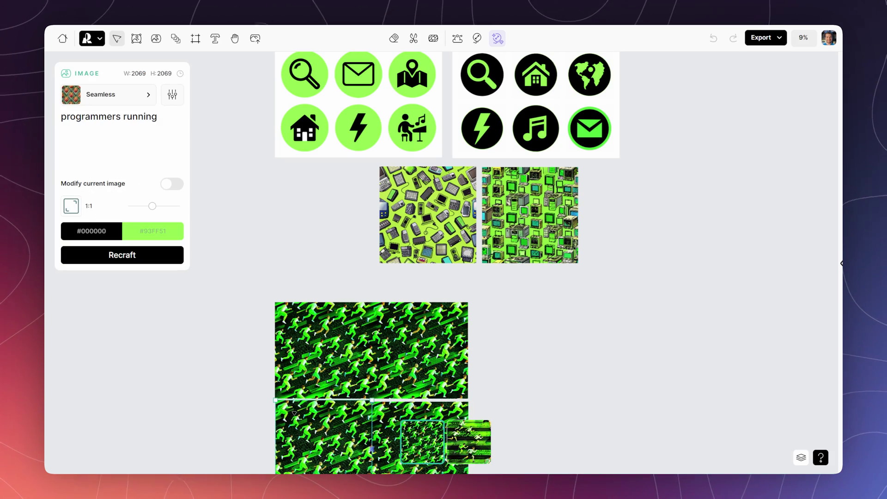
# Align the running pattern tiles edge to edge so the joins between the copies can be checked
pyautogui.scroll(5, 288, 411)
pyautogui.moveTo(289, 412); pyautogui.dragTo(287, 400)
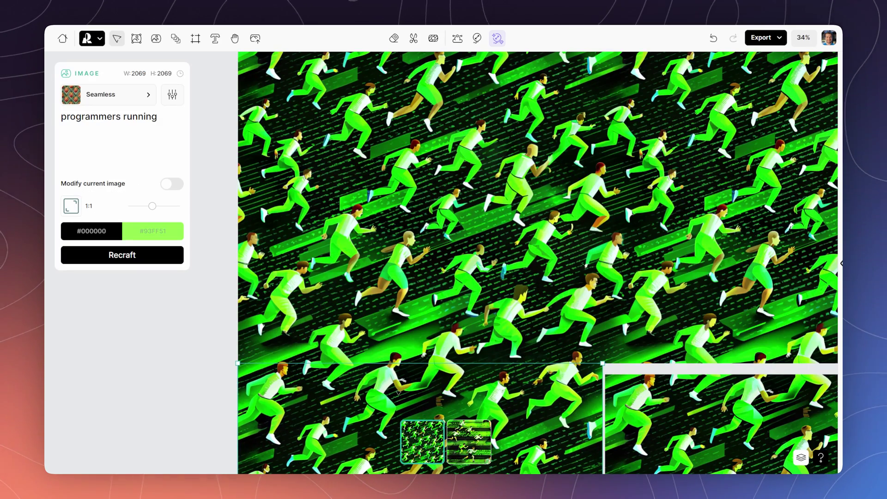
pyautogui.moveTo(646, 402); pyautogui.dragTo(644, 391)
pyautogui.scroll(-3, 492, 370)
pyautogui.moveTo(792, 350); pyautogui.dragTo(715, 287)
pyautogui.click(718, 289)
pyautogui.moveTo(700, 335); pyautogui.dragTo(650, 306)
pyautogui.press('v')
pyautogui.click(561, 327)
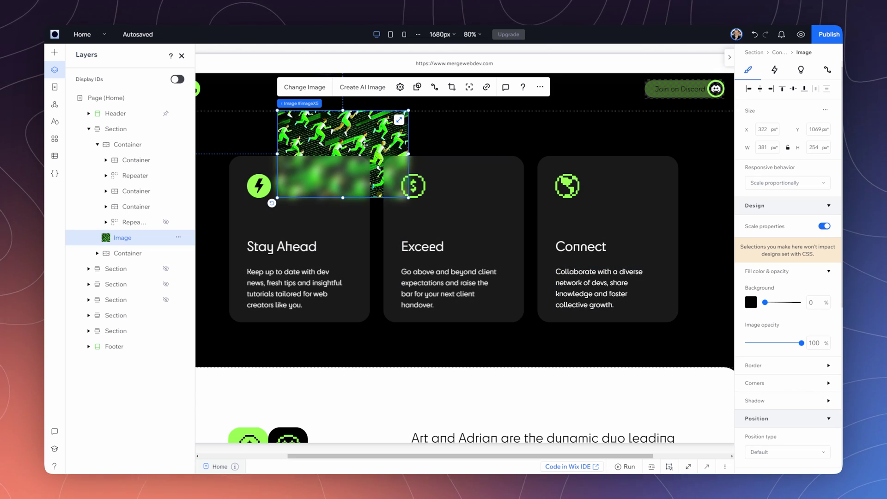
# In the Wix editor, tile copies of the running pattern image across the section and layer them behind the three cards
pyautogui.moveTo(365, 132); pyautogui.dragTo(287, 136)
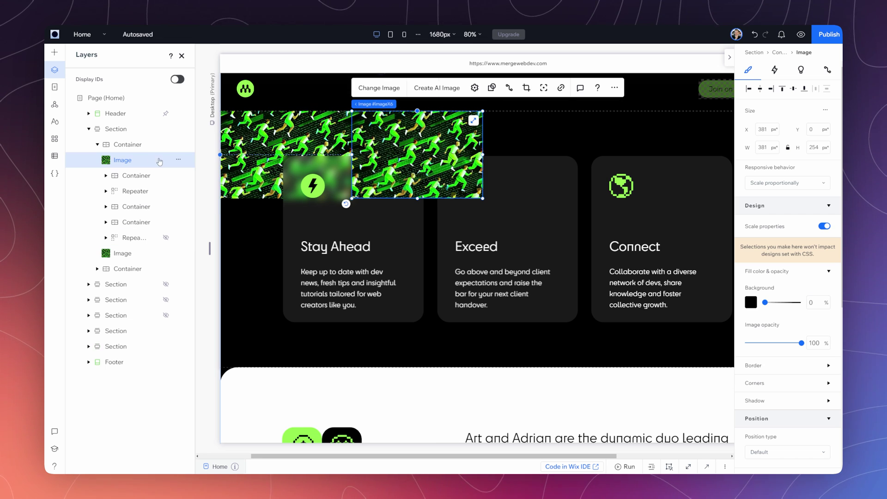
pyautogui.moveTo(148, 161); pyautogui.dragTo(139, 181)
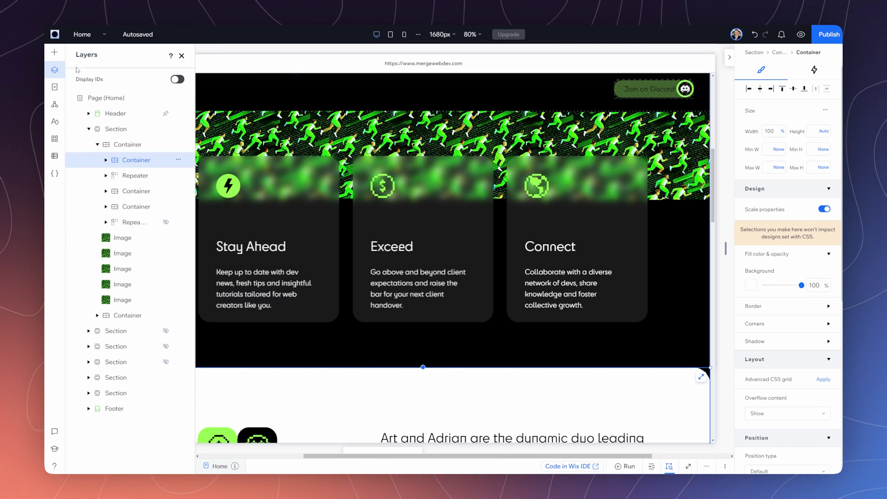
pyautogui.click(54, 73)
pyautogui.moveTo(289, 458); pyautogui.dragTo(319, 457)
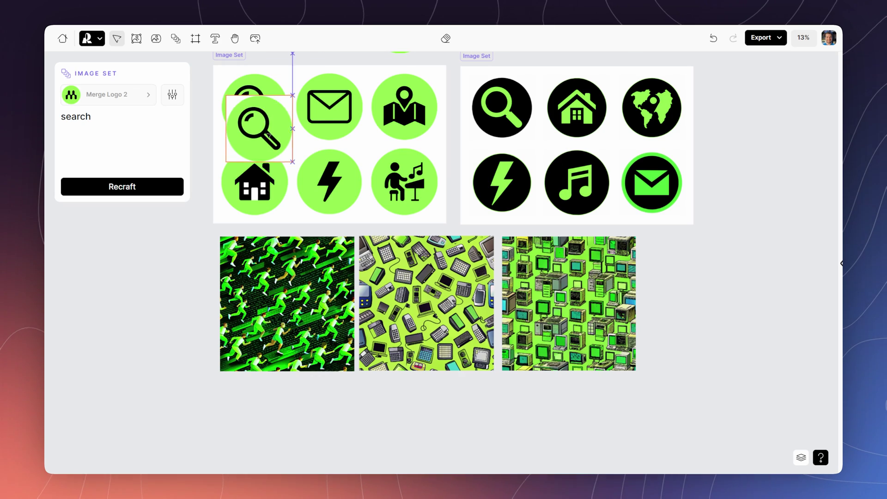
# In Recraft, copy the search icon below the patterns and regenerate copies in the Line art and Outline icon styles
pyautogui.moveTo(269, 136); pyautogui.dragTo(263, 424)
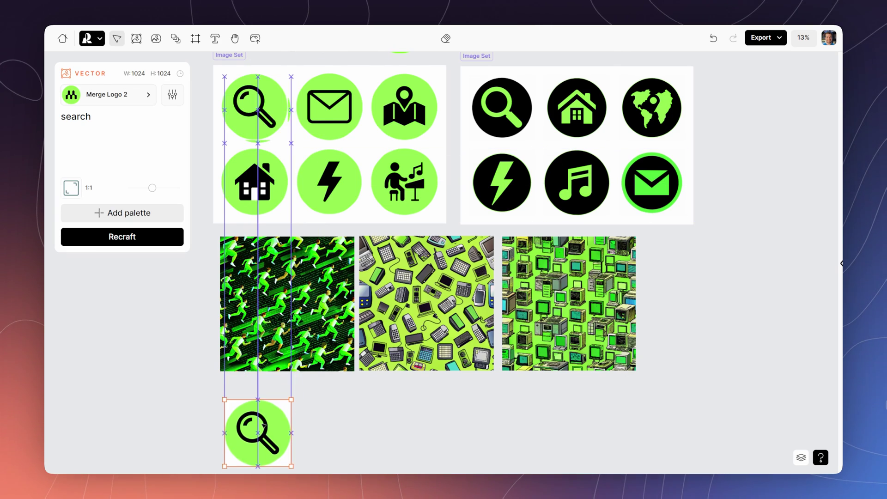
pyautogui.click(119, 96)
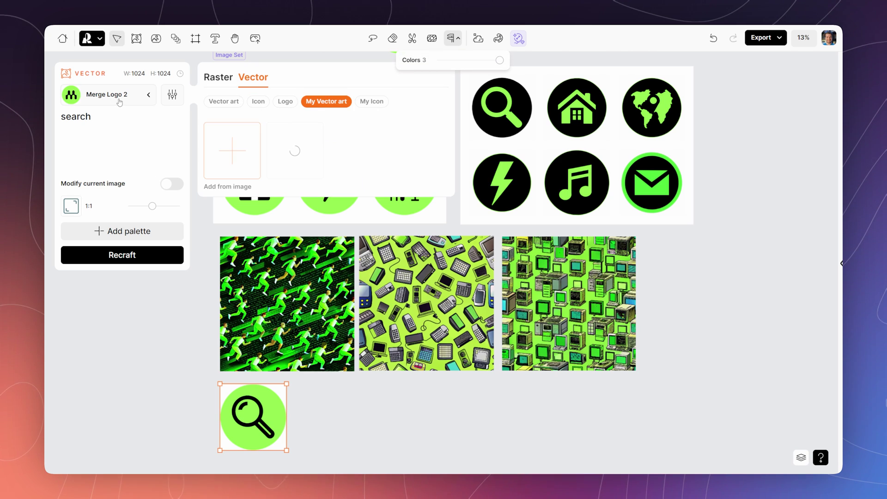
pyautogui.click(224, 101)
pyautogui.click(404, 188)
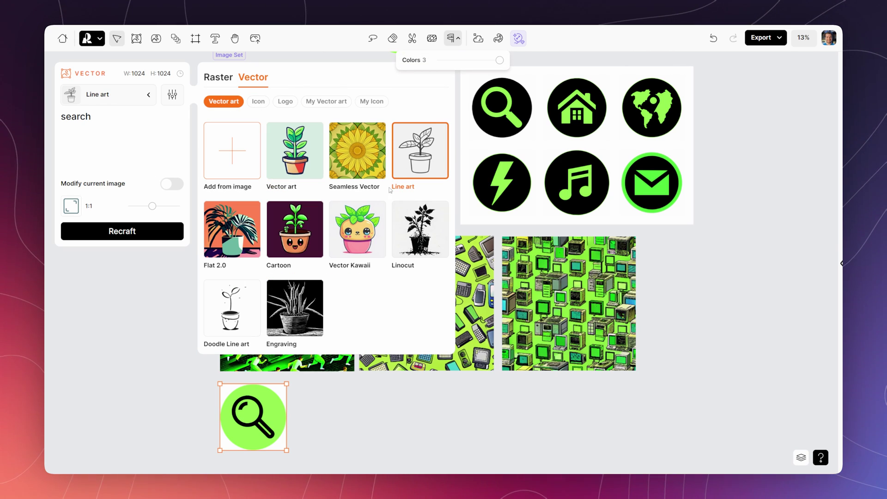
pyautogui.click(152, 232)
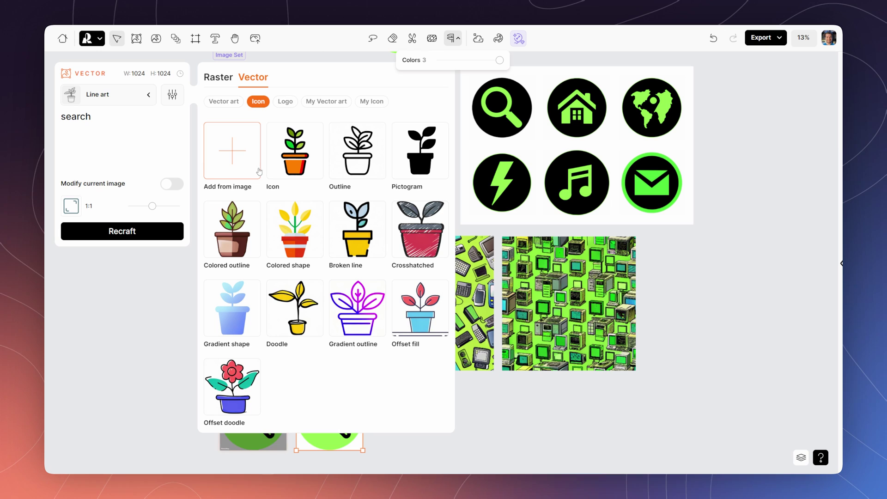
pyautogui.click(376, 162)
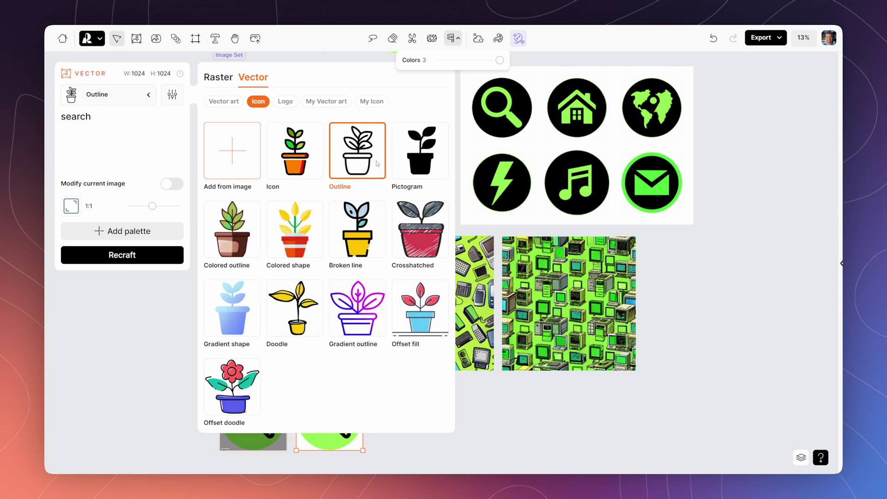
pyautogui.click(135, 261)
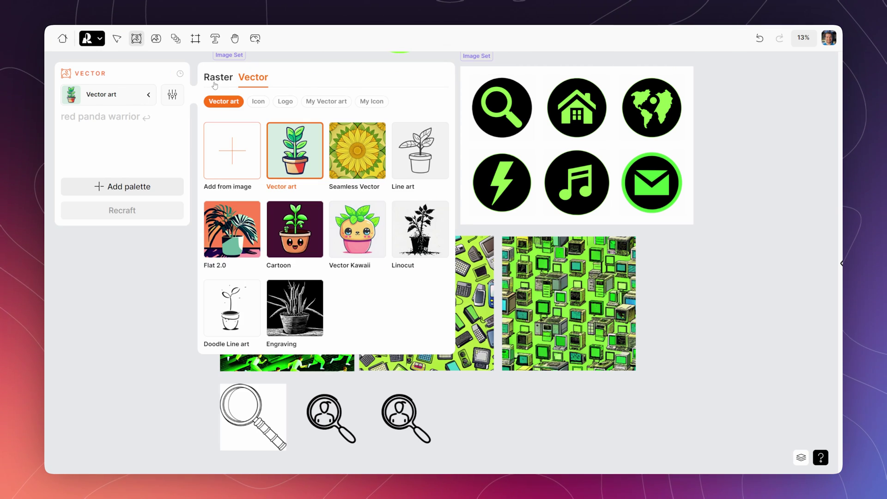
# Generate additional copies of the search image in the raster Illustration, Photorealism and Grain styles
pyautogui.click(216, 80)
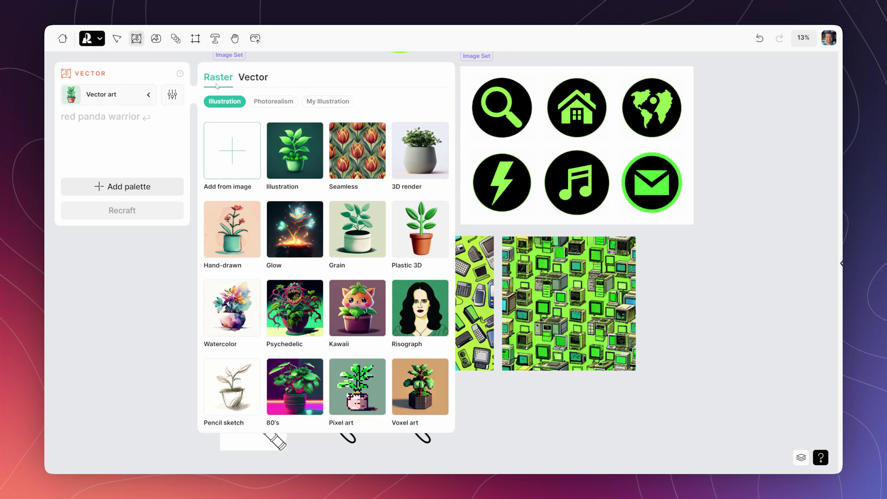
pyautogui.click(274, 101)
pyautogui.click(169, 230)
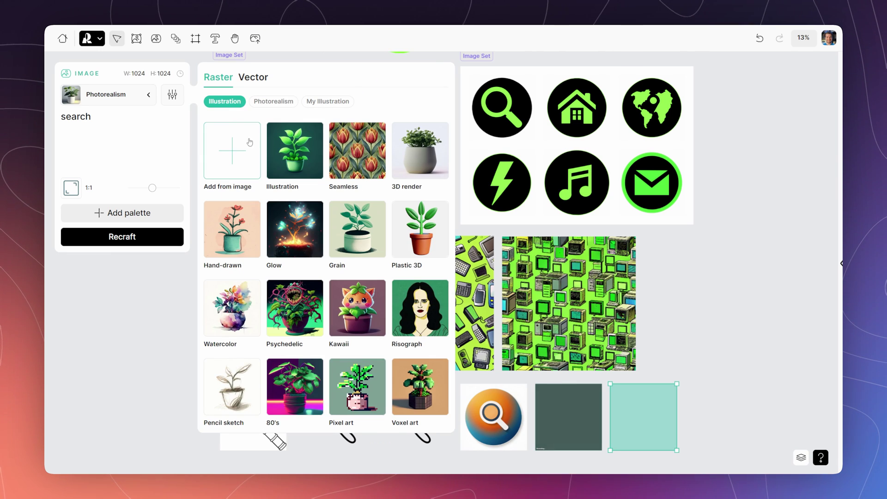
pyautogui.click(137, 241)
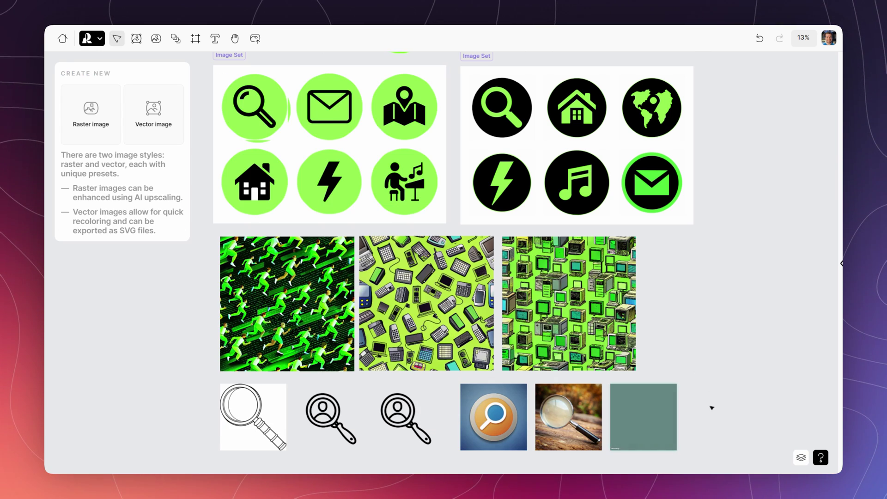
# Duplicate the Grain search image below the original and regenerate the copy with the #93FF51 and #000000 palette
pyautogui.moveTo(711, 408); pyautogui.dragTo(699, 133)
pyautogui.moveTo(622, 96); pyautogui.dragTo(622, 175)
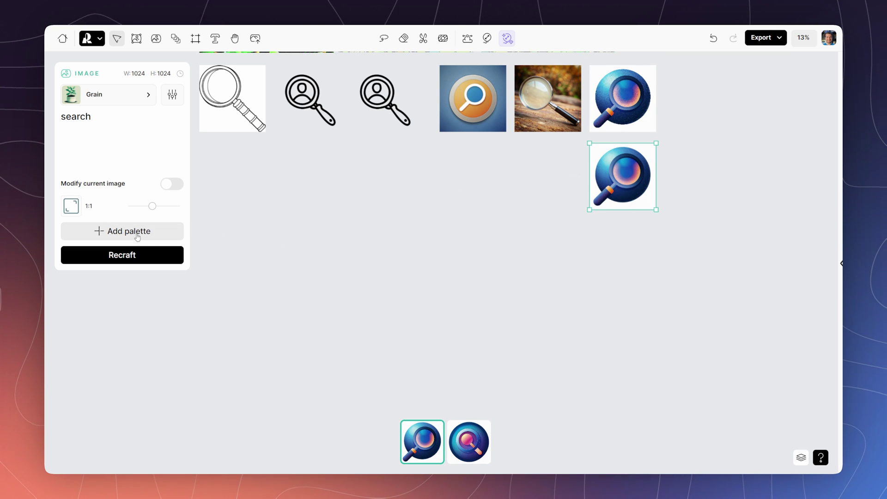
pyautogui.click(137, 236)
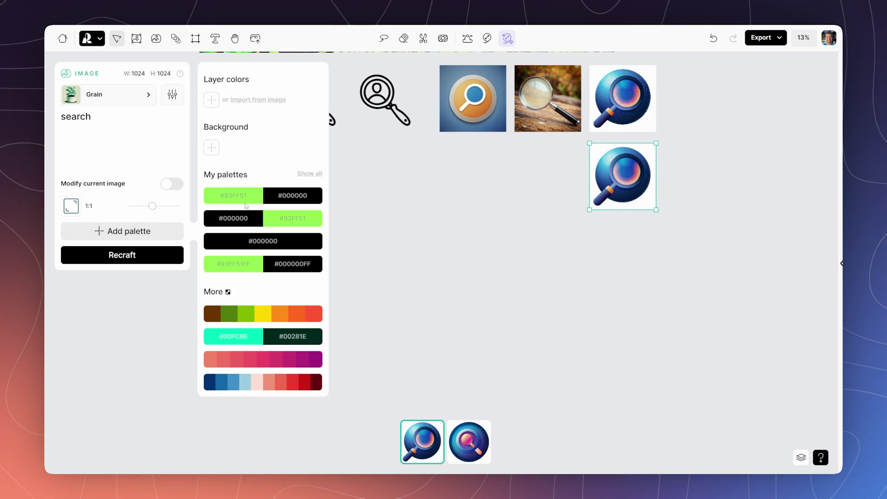
pyautogui.click(135, 250)
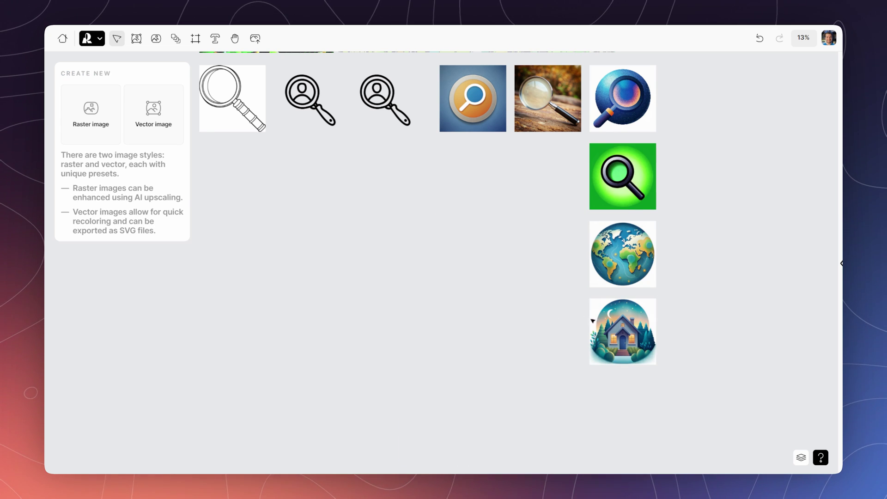
# Generate an Outline icon from the prompt "map" and recolor a copy of the Grain globe with the green and black palette
pyautogui.click(628, 325)
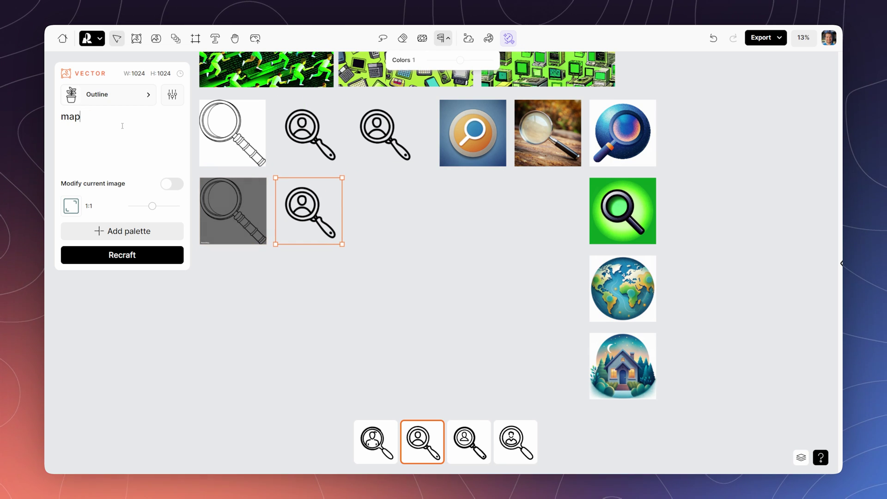
pyautogui.click(118, 255)
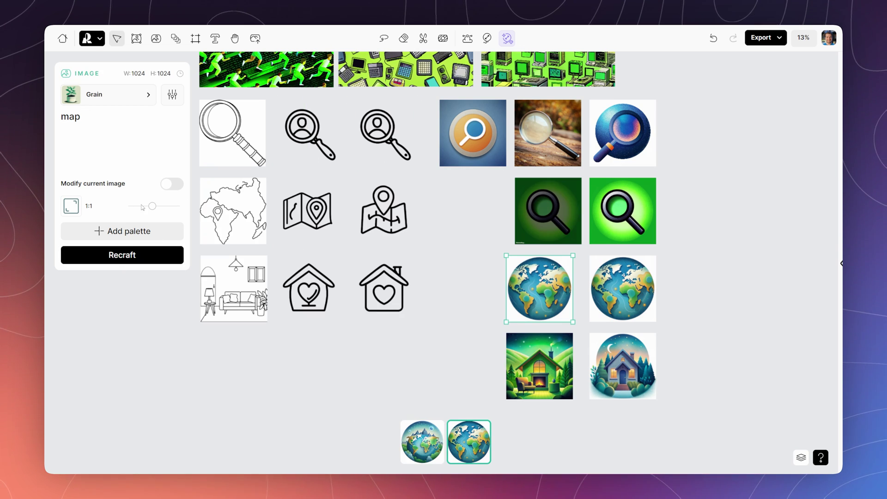
pyautogui.click(120, 230)
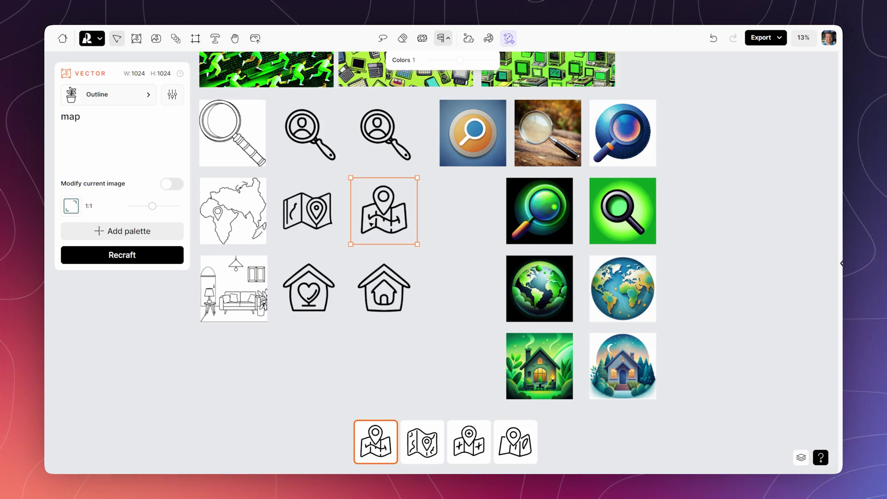